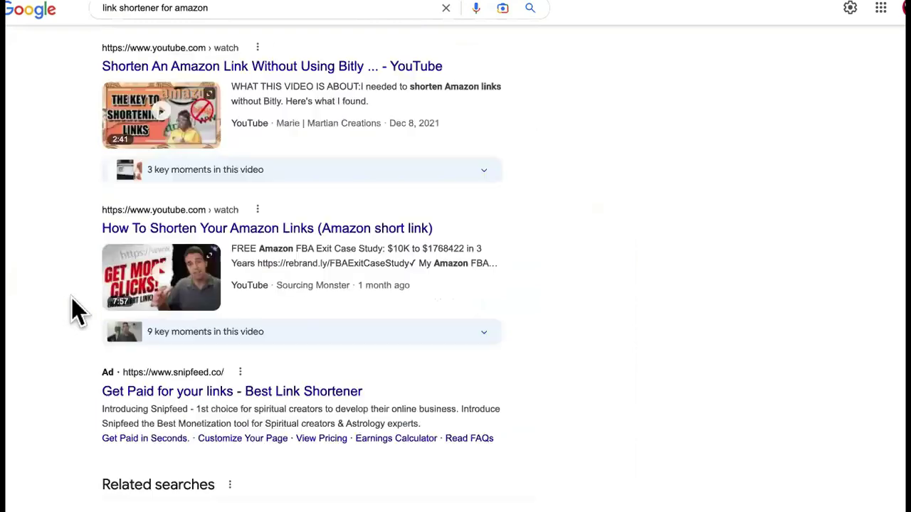
- Check the Google search suggestions for "link shortener for" followed by the letters a and b
{"action": "scroll", "coordinate": [77, 310], "scroll_direction": "up", "scroll_amount": 5}
{"action": "scroll", "coordinate": [178, 103], "scroll_direction": "up", "scroll_amount": 1}
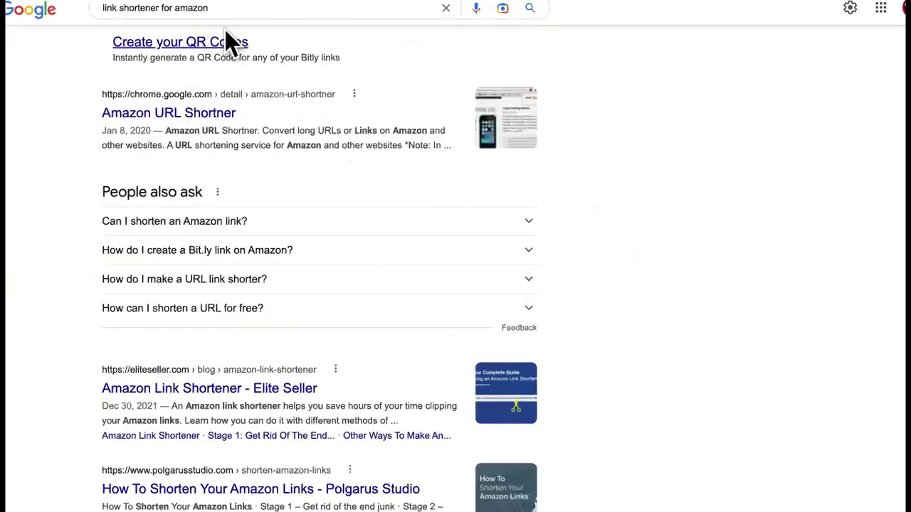
{"action": "scroll", "coordinate": [50, 175], "scroll_direction": "up", "scroll_amount": 3}
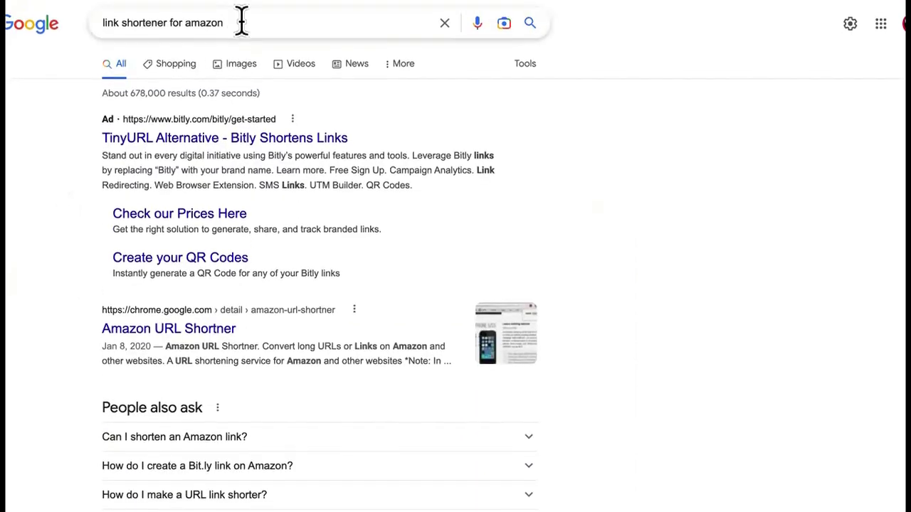
{"action": "left_click", "coordinate": [242, 21]}
{"action": "key", "text": "BackSpace"}
{"action": "key", "text": "BackSpace"}
{"action": "key", "text": "BackSpace"}
{"action": "key", "text": "BackSpace"}
{"action": "key", "text": "BackSpace"}
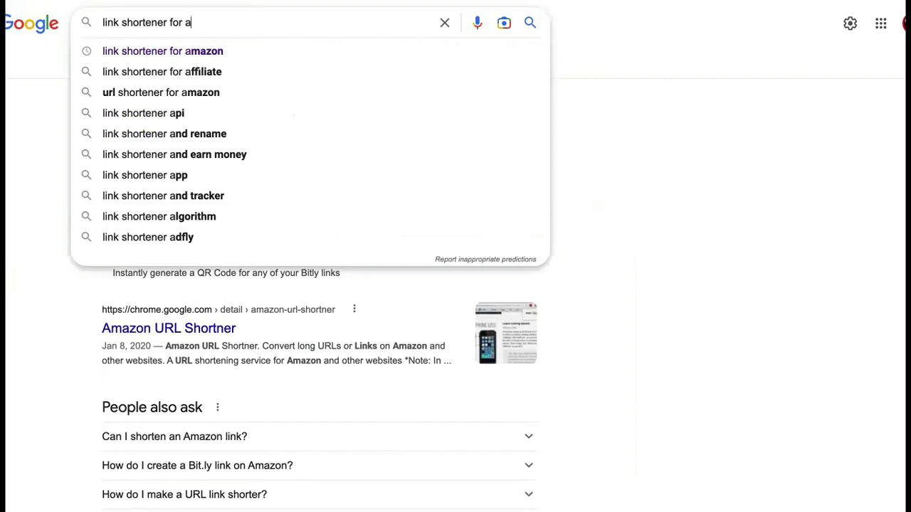
{"action": "key", "text": "BackSpace"}
{"action": "type", "text": "b"}
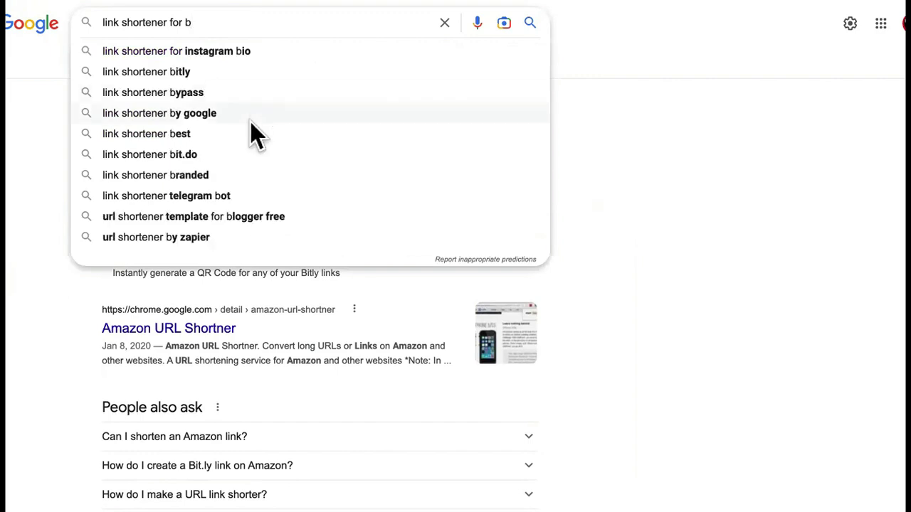
- Check the search suggestions for "link shortener for" followed by c, d and e, and close the suggestion list
{"action": "key", "text": "BackSpace"}
{"action": "type", "text": "c"}
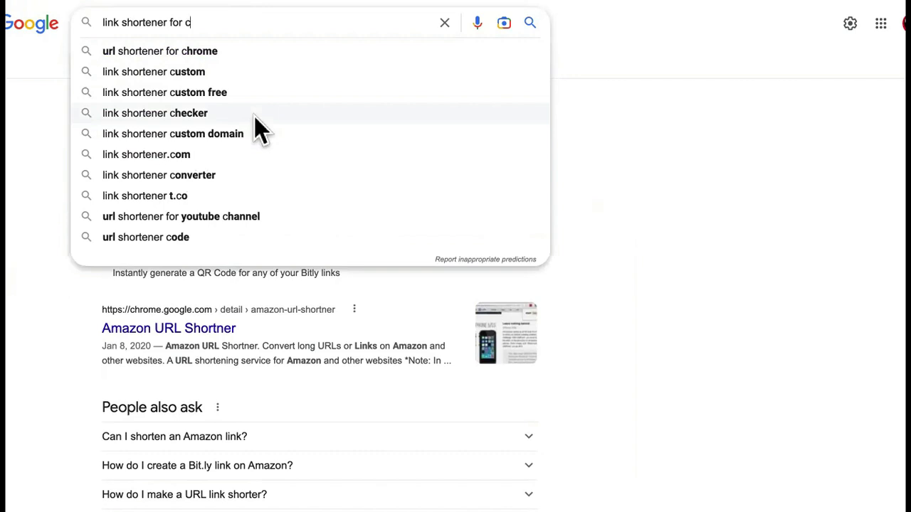
{"action": "key", "text": "BackSpace"}
{"action": "type", "text": "c"}
{"action": "key", "text": "BackSpace"}
{"action": "type", "text": "d"}
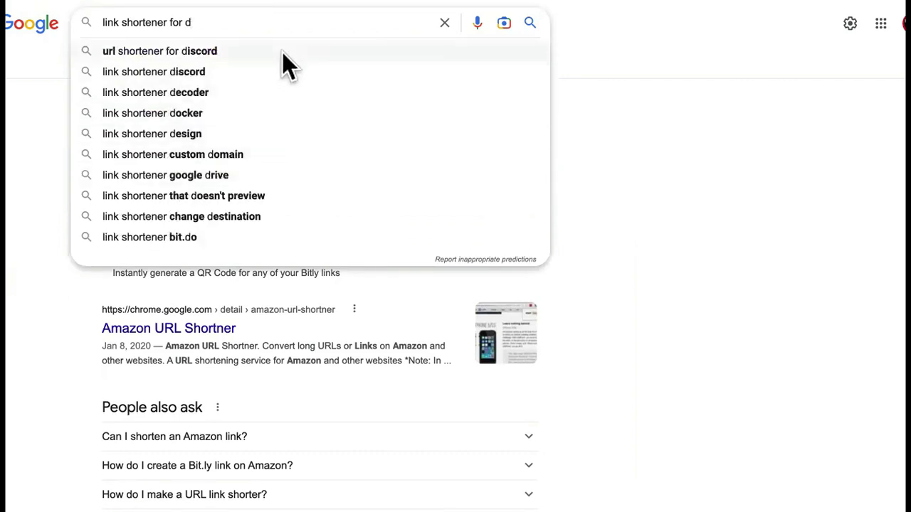
{"action": "key", "text": "BackSpace"}
{"action": "type", "text": "e"}
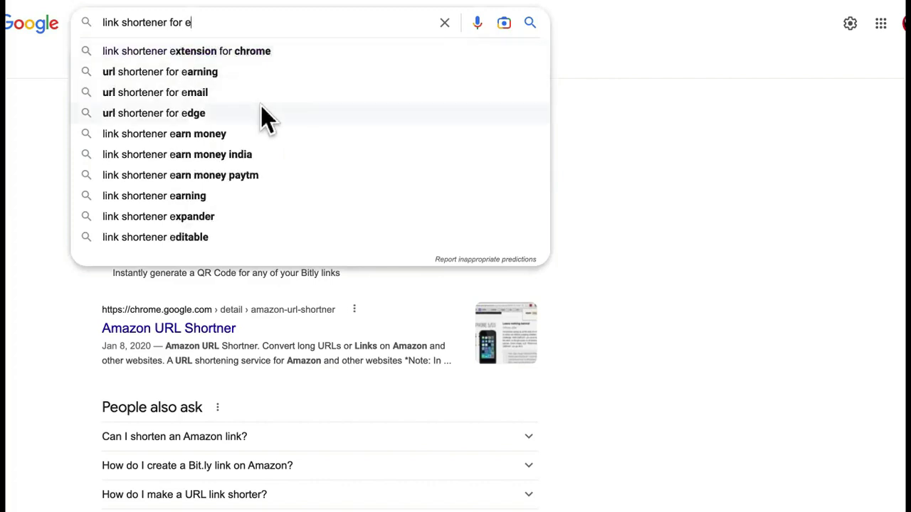
{"action": "key", "text": "BackSpace"}
{"action": "left_click", "coordinate": [626, 152]}
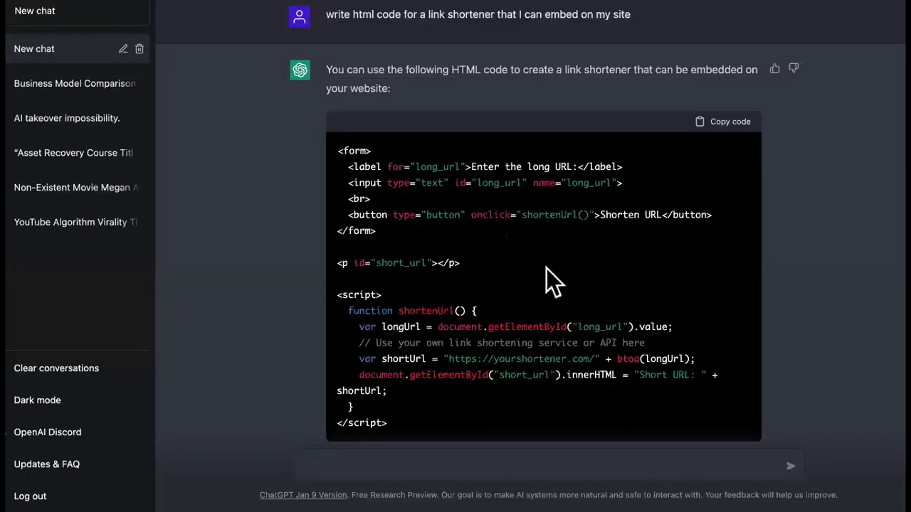
- In the open ChatGPT conversation, submit the prompt "write html code for website calculator"
{"action": "scroll", "coordinate": [536, 288], "scroll_direction": "down", "scroll_amount": 10}
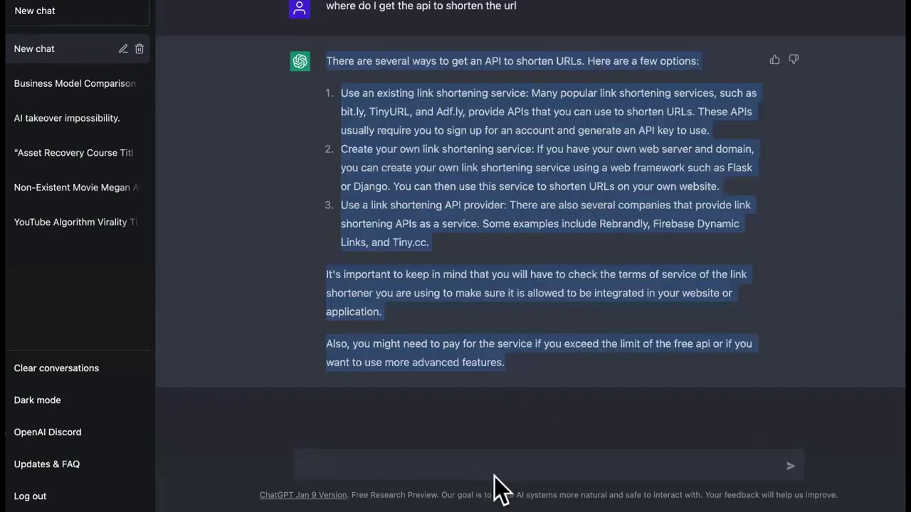
{"action": "left_click", "coordinate": [496, 456]}
{"action": "type", "text": "writ"}
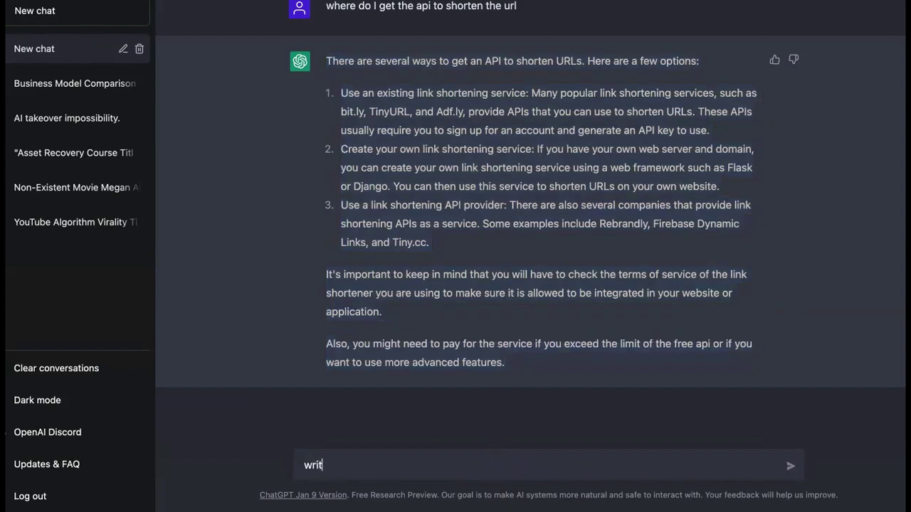
{"action": "type", "text": "e html code for "}
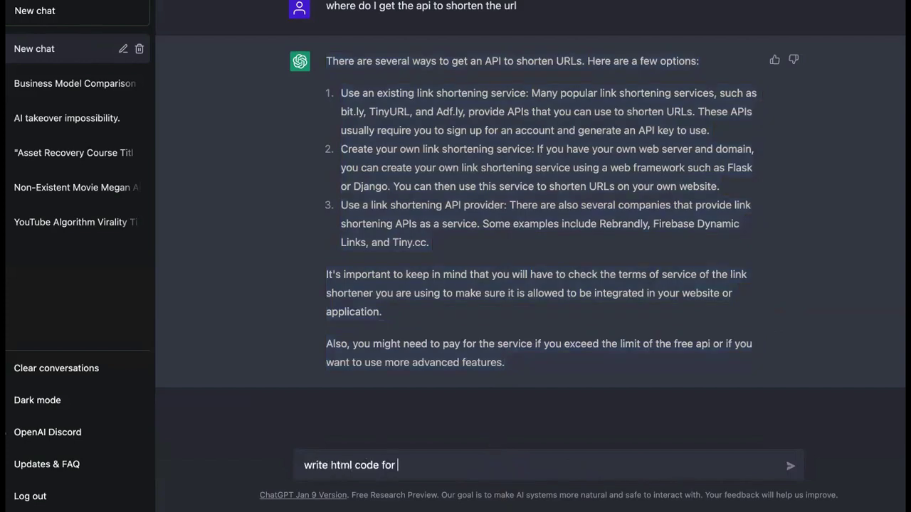
{"action": "type", "text": "website calculator"}
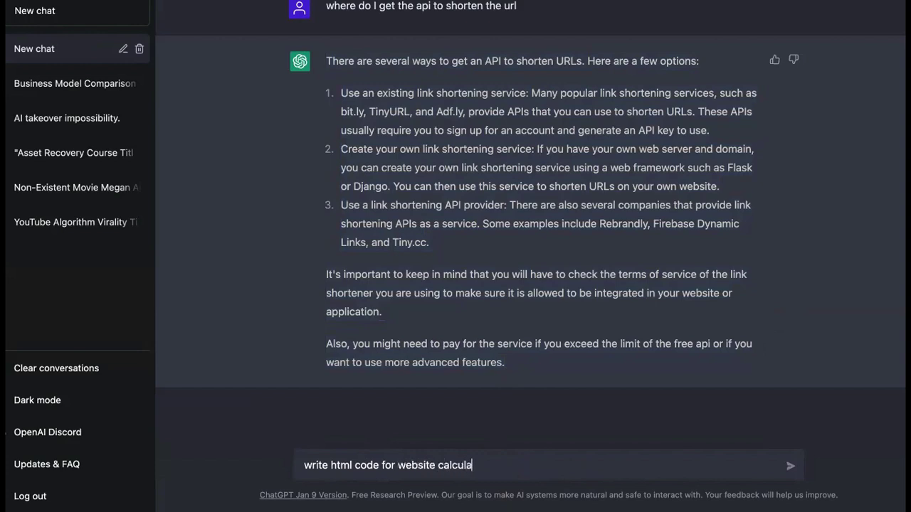
{"action": "left_click", "coordinate": [790, 467]}
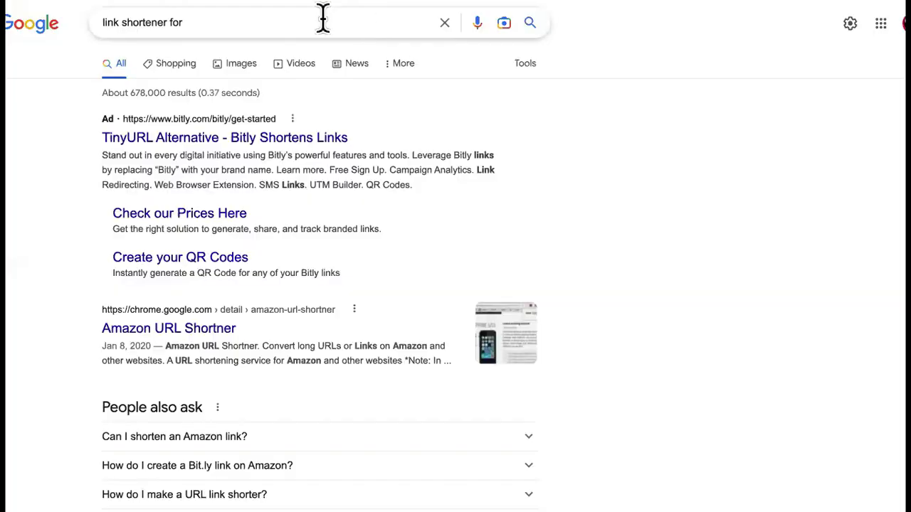
- Back in Google, replace the query with "website calculator for" and check its suggestions
{"action": "left_click", "coordinate": [264, 18]}
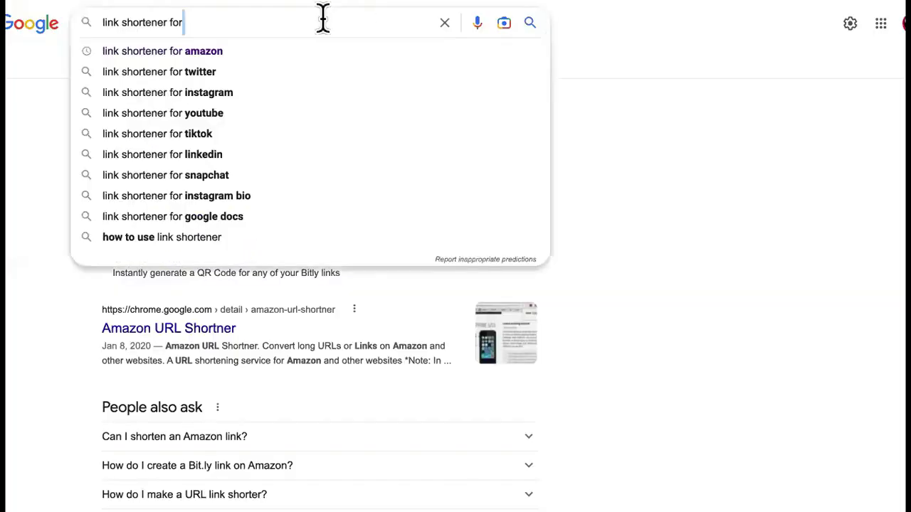
{"action": "key", "text": "ctrl+a"}
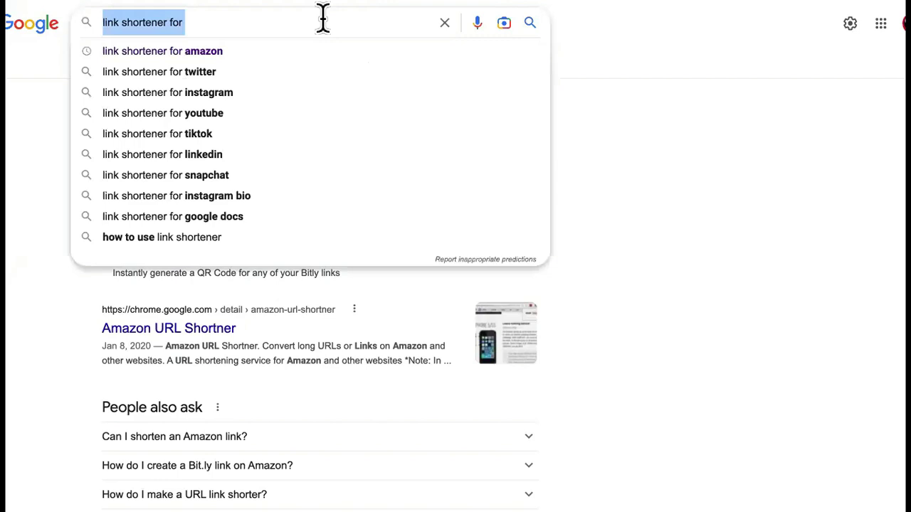
{"action": "type", "text": "website"}
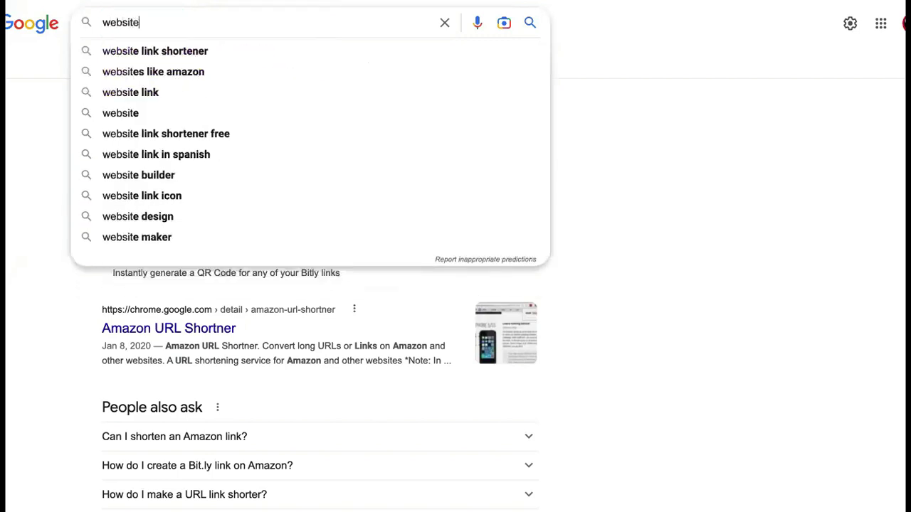
{"action": "type", "text": " calculator for"}
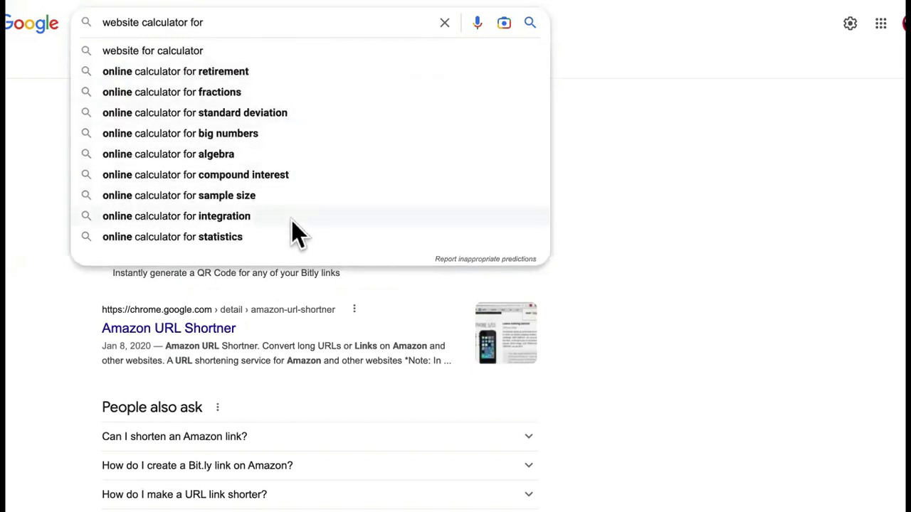
- Search Google for "calculator for construction" and look through the results
{"action": "key", "text": "BackSpace"}
{"action": "key", "text": "BackSpace"}
{"action": "key", "text": "BackSpace"}
{"action": "key", "text": "BackSpace"}
{"action": "key", "text": "BackSpace"}
{"action": "key", "text": "BackSpace"}
{"action": "key", "text": "BackSpace"}
{"action": "key", "text": "BackSpace"}
{"action": "key", "text": "BackSpace"}
{"action": "key", "text": "BackSpace"}
{"action": "key", "text": "BackSpace"}
{"action": "key", "text": "BackSpace"}
{"action": "key", "text": "BackSpace"}
{"action": "key", "text": "BackSpace"}
{"action": "key", "text": "BackSpace"}
{"action": "key", "text": "BackSpace"}
{"action": "key", "text": "BackSpace"}
{"action": "key", "text": "BackSpace"}
{"action": "key", "text": "BackSpace"}
{"action": "key", "text": "BackSpace"}
{"action": "key", "text": "BackSpace"}
{"action": "key", "text": "BackSpace"}
{"action": "type", "text": "calu"}
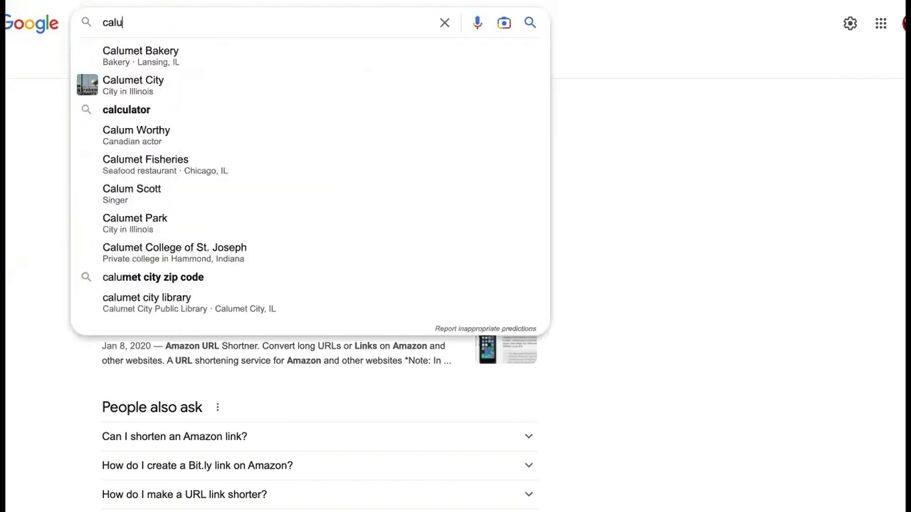
{"action": "key", "text": "BackSpace"}
{"action": "type", "text": "culator for cons"}
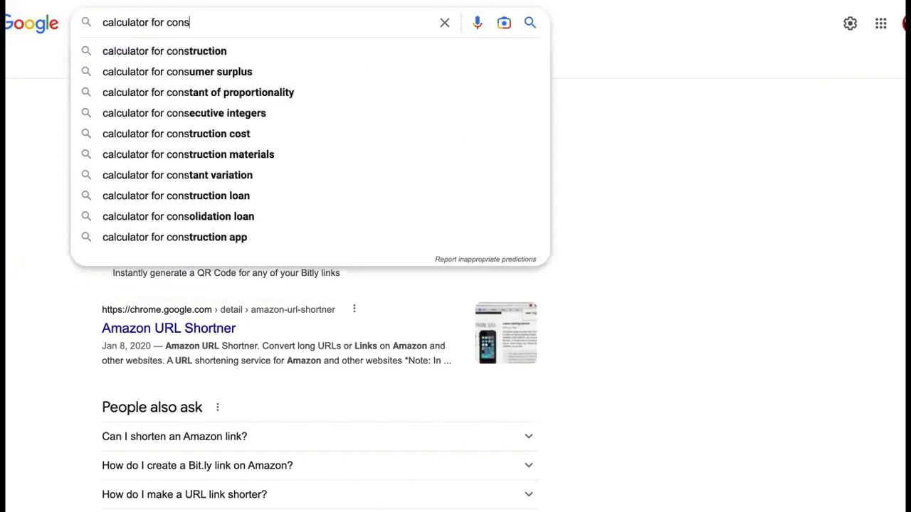
{"action": "left_click", "coordinate": [297, 53]}
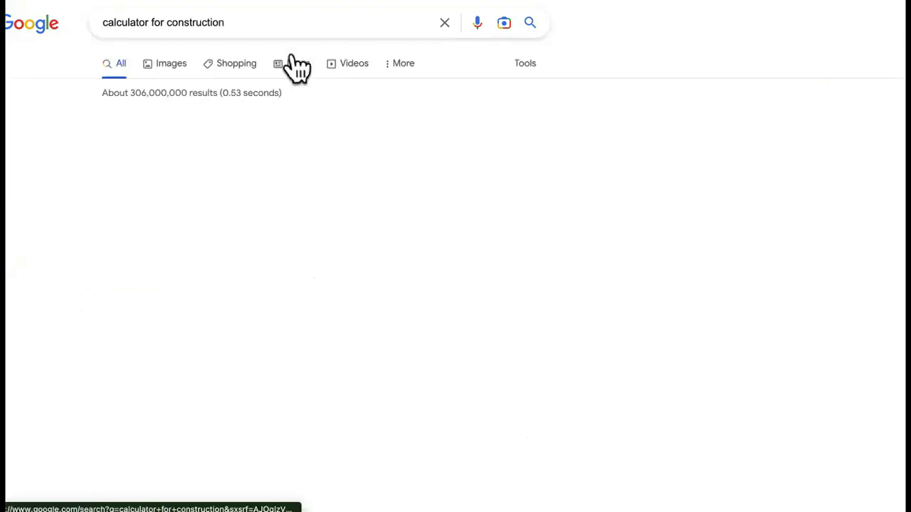
{"action": "scroll", "coordinate": [50, 174], "scroll_direction": "down", "scroll_amount": 4}
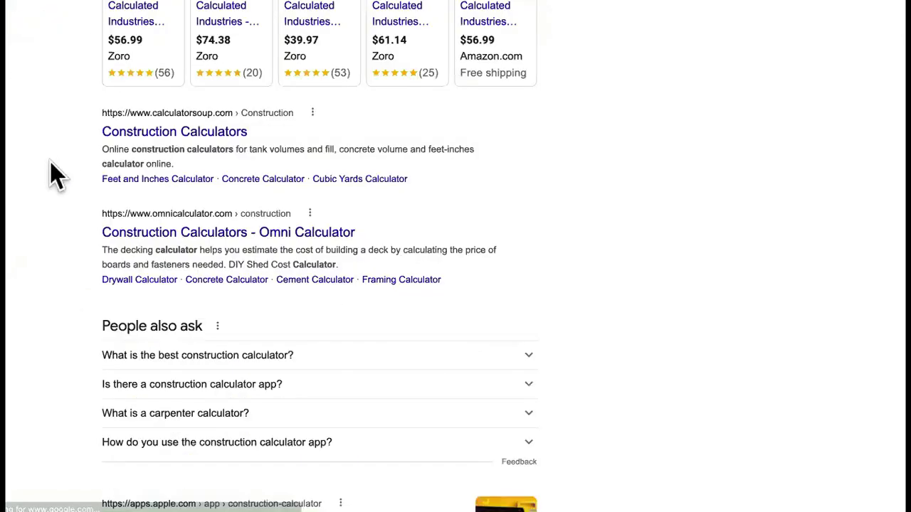
{"action": "scroll", "coordinate": [128, 239], "scroll_direction": "down", "scroll_amount": 4}
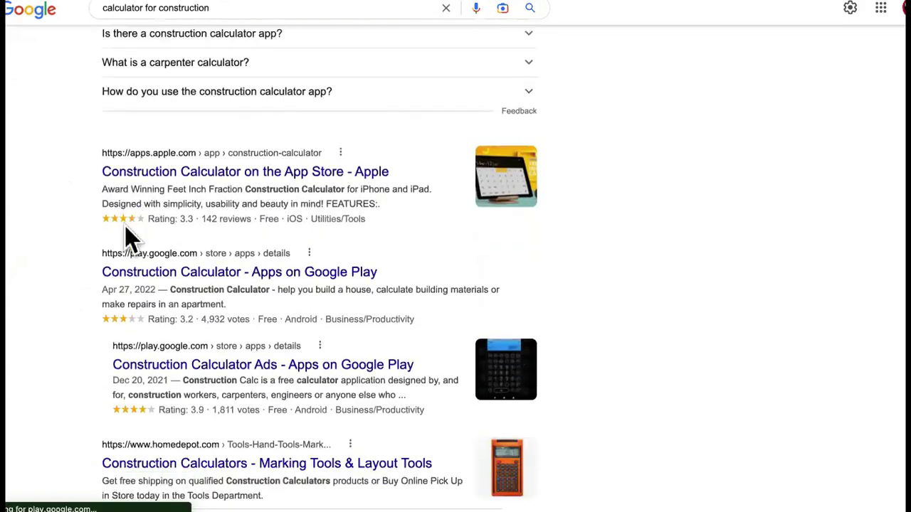
{"action": "scroll", "coordinate": [126, 237], "scroll_direction": "down", "scroll_amount": 1}
{"action": "scroll", "coordinate": [191, 135], "scroll_direction": "up", "scroll_amount": 10}
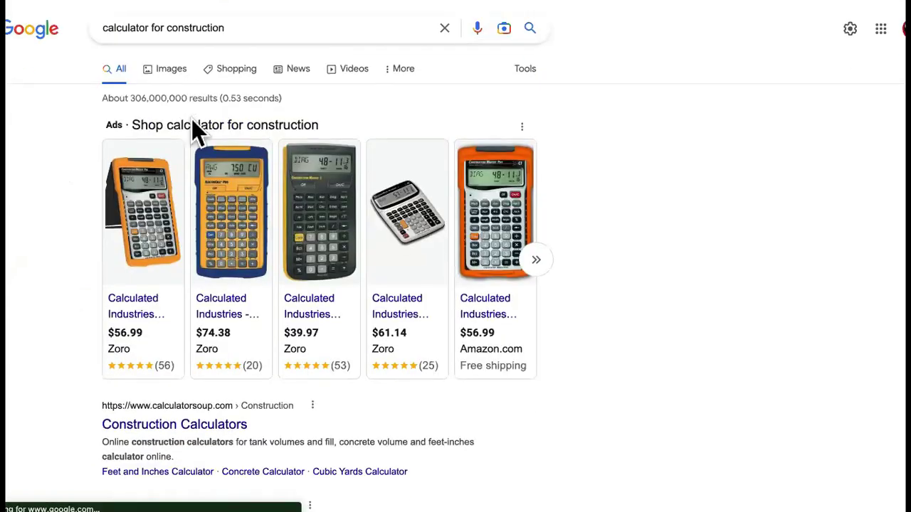
- Search for "calculator for auto loan" using the suggestions for "calculator for a", and skim the results
{"action": "left_click", "coordinate": [278, 26]}
{"action": "key", "text": "BackSpace"}
{"action": "key", "text": "BackSpace"}
{"action": "key", "text": "BackSpace"}
{"action": "key", "text": "BackSpace"}
{"action": "key", "text": "BackSpace"}
{"action": "key", "text": "BackSpace"}
{"action": "key", "text": "BackSpace"}
{"action": "key", "text": "BackSpace"}
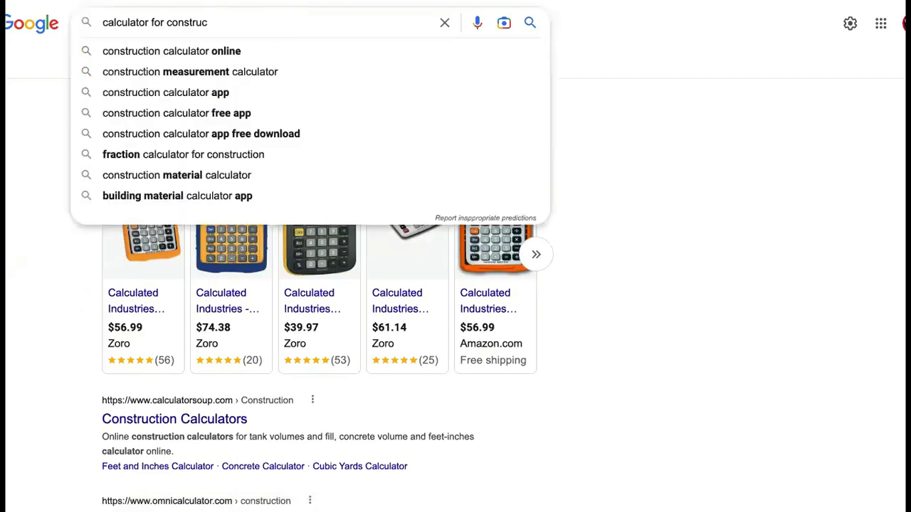
{"action": "key", "text": "BackSpace"}
{"action": "key", "text": "BackSpace"}
{"action": "key", "text": "BackSpace"}
{"action": "key", "text": "BackSpace"}
{"action": "type", "text": "a"}
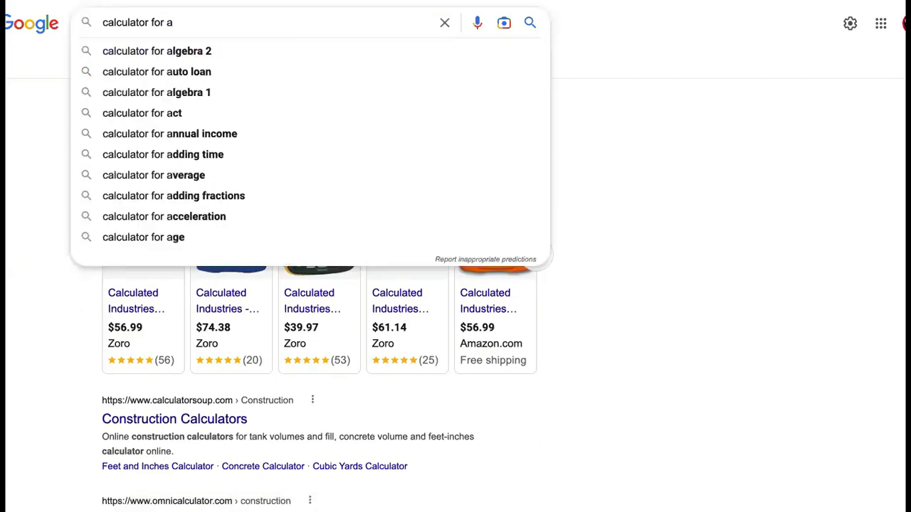
{"action": "left_click", "coordinate": [279, 73]}
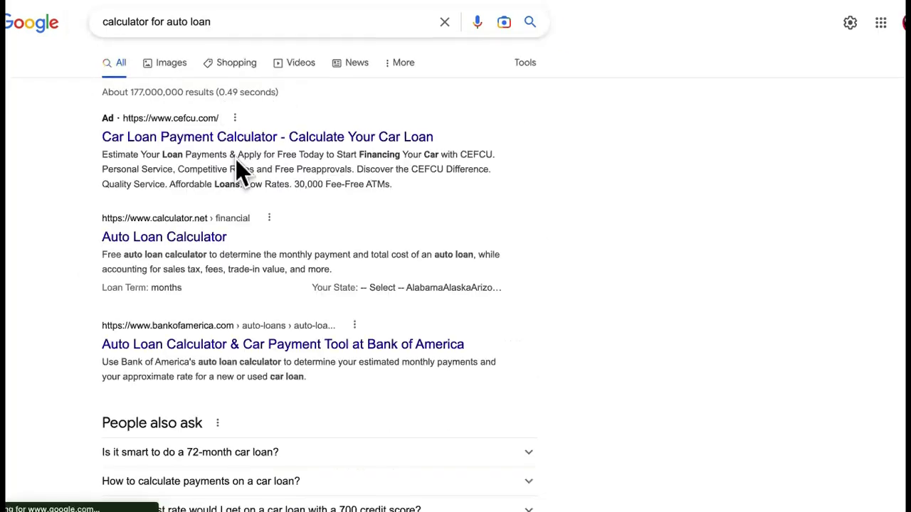
{"action": "scroll", "coordinate": [237, 171], "scroll_direction": "down", "scroll_amount": 5}
{"action": "scroll", "coordinate": [239, 173], "scroll_direction": "up", "scroll_amount": 5}
- Open the calculator.net Auto Loan Calculator result and examine the calculator page and its article text
{"action": "left_click", "coordinate": [270, 23]}
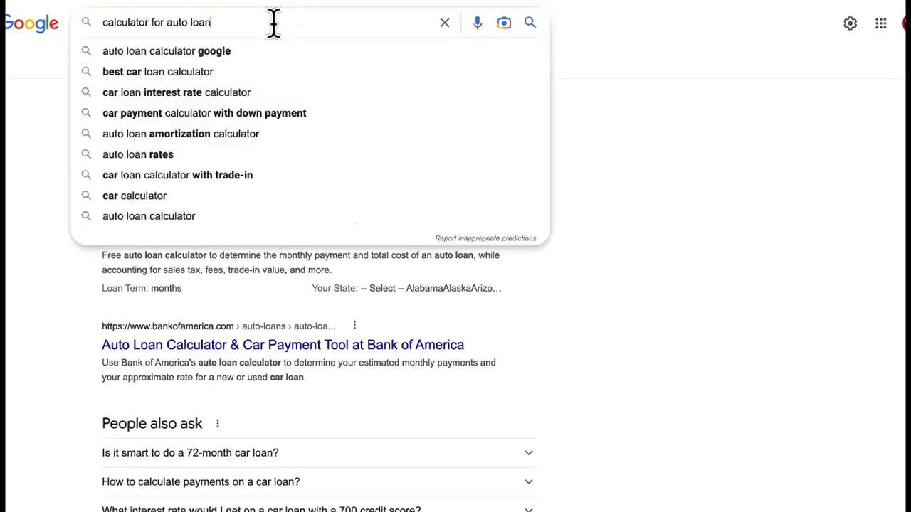
{"action": "left_click", "coordinate": [170, 241]}
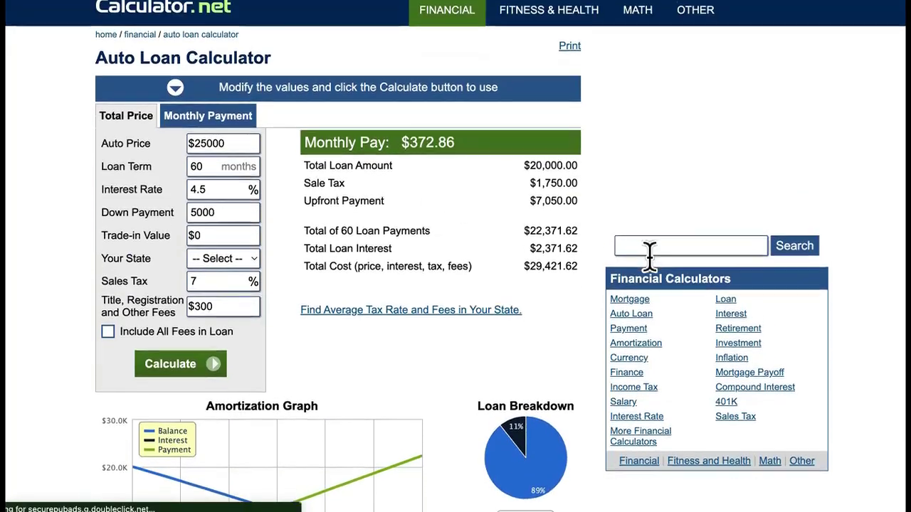
{"action": "scroll", "coordinate": [650, 264], "scroll_direction": "down", "scroll_amount": 3}
{"action": "scroll", "coordinate": [649, 259], "scroll_direction": "down", "scroll_amount": 15}
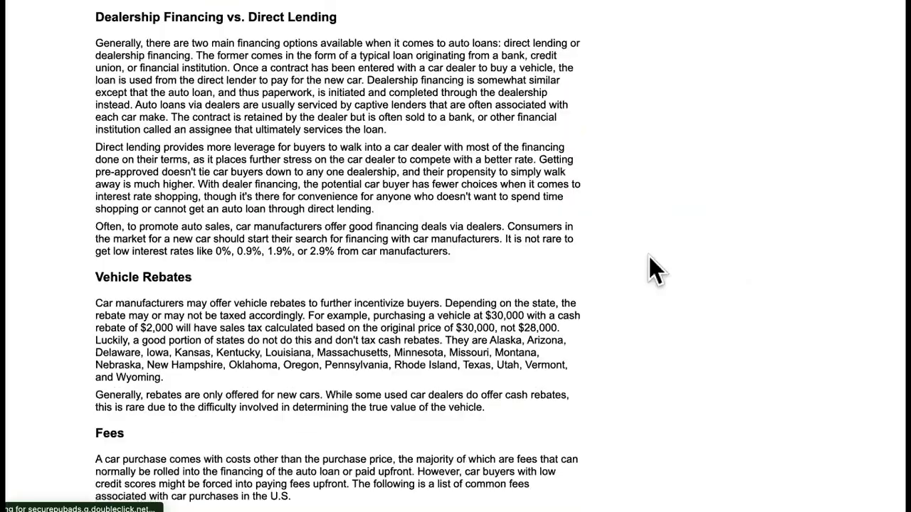
{"action": "scroll", "coordinate": [649, 257], "scroll_direction": "down", "scroll_amount": 10}
{"action": "scroll", "coordinate": [649, 257], "scroll_direction": "down", "scroll_amount": 5}
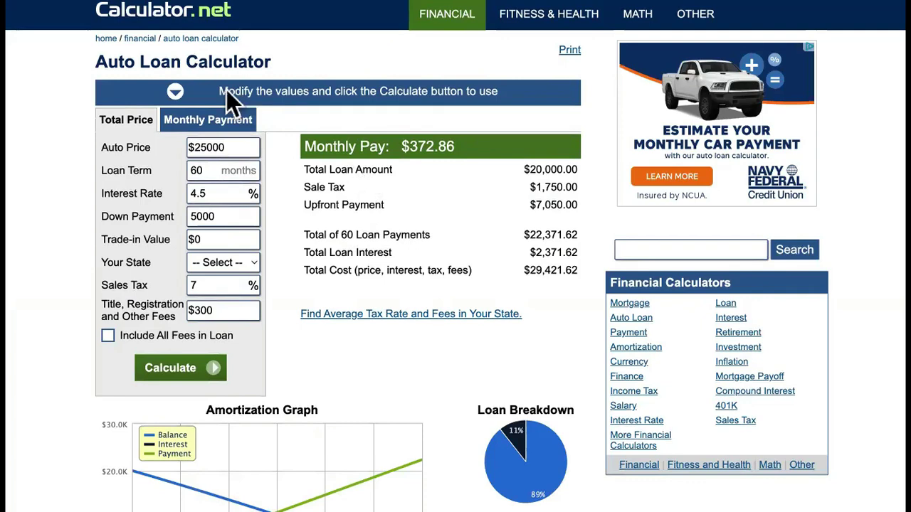
- Return to the auto loan search results and look over the listings and related searches
{"action": "key", "text": "alt+Left"}
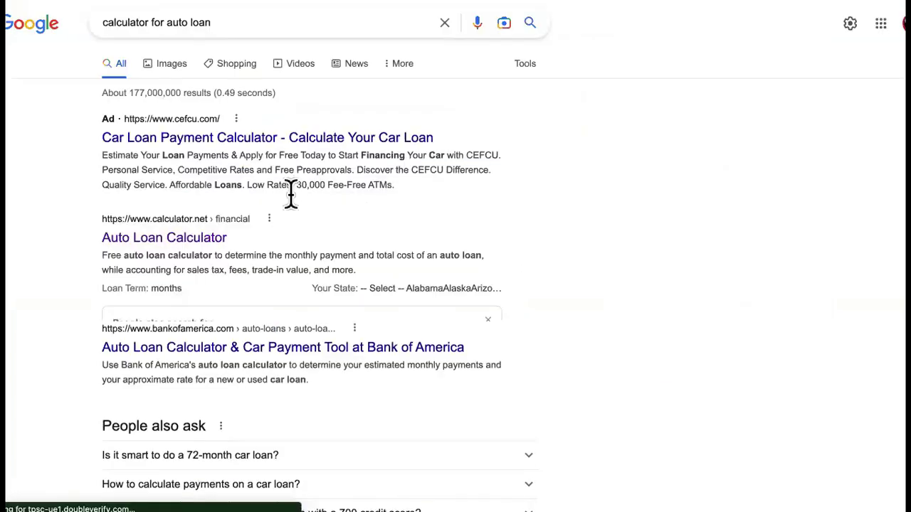
{"action": "scroll", "coordinate": [295, 224], "scroll_direction": "down", "scroll_amount": 2}
{"action": "scroll", "coordinate": [298, 231], "scroll_direction": "down", "scroll_amount": 2}
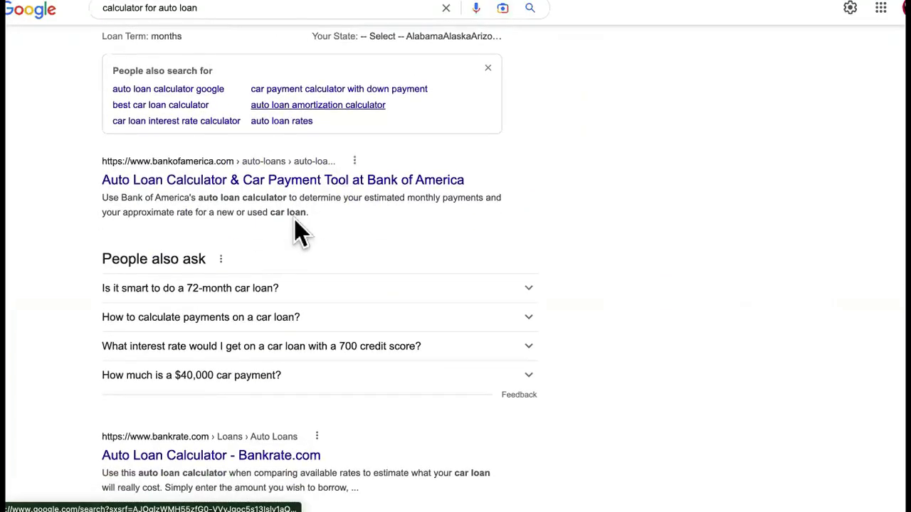
{"action": "scroll", "coordinate": [298, 231], "scroll_direction": "up", "scroll_amount": 5}
{"action": "scroll", "coordinate": [298, 231], "scroll_direction": "down", "scroll_amount": 1}
- Check the suggestions for "calculator for" followed by a and b, and search for "calculator for business loan"
{"action": "left_click", "coordinate": [234, 22]}
{"action": "key", "text": "BackSpace"}
{"action": "key", "text": "BackSpace"}
{"action": "key", "text": "BackSpace"}
{"action": "key", "text": "BackSpace"}
{"action": "key", "text": "BackSpace"}
{"action": "key", "text": "BackSpace"}
{"action": "key", "text": "BackSpace"}
{"action": "key", "text": "BackSpace"}
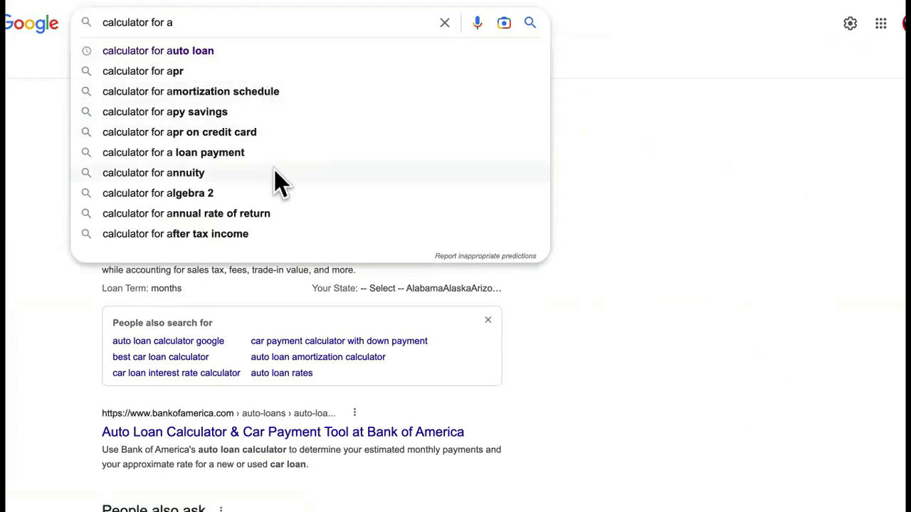
{"action": "key", "text": "BackSpace"}
{"action": "type", "text": "b"}
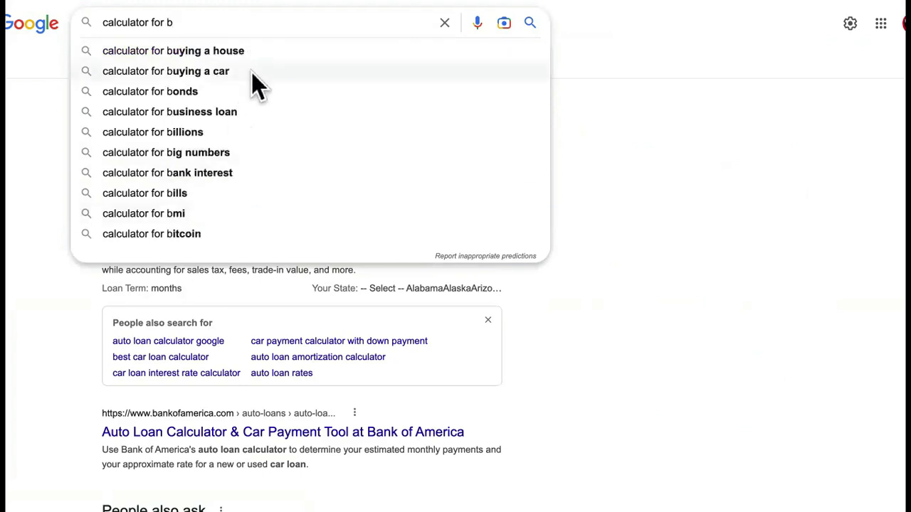
{"action": "left_click", "coordinate": [259, 112]}
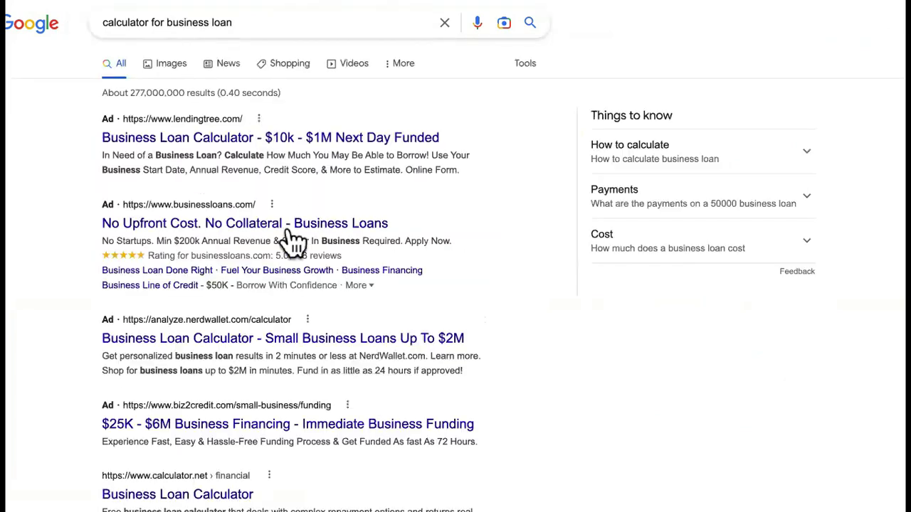
- Skim the business loan search results and open the calculator.net Business Loan Calculator listing
{"action": "scroll", "coordinate": [293, 242], "scroll_direction": "down", "scroll_amount": 1}
{"action": "scroll", "coordinate": [288, 227], "scroll_direction": "down", "scroll_amount": 2}
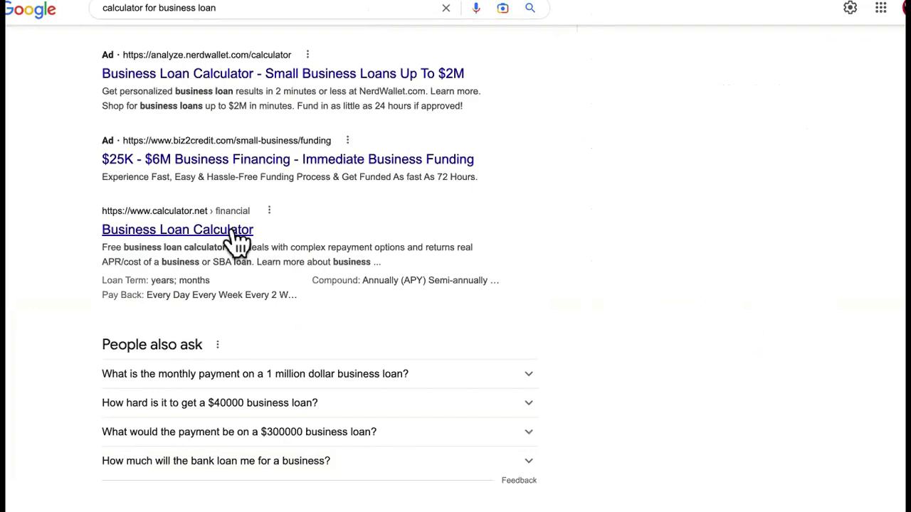
{"action": "left_click", "coordinate": [233, 229]}
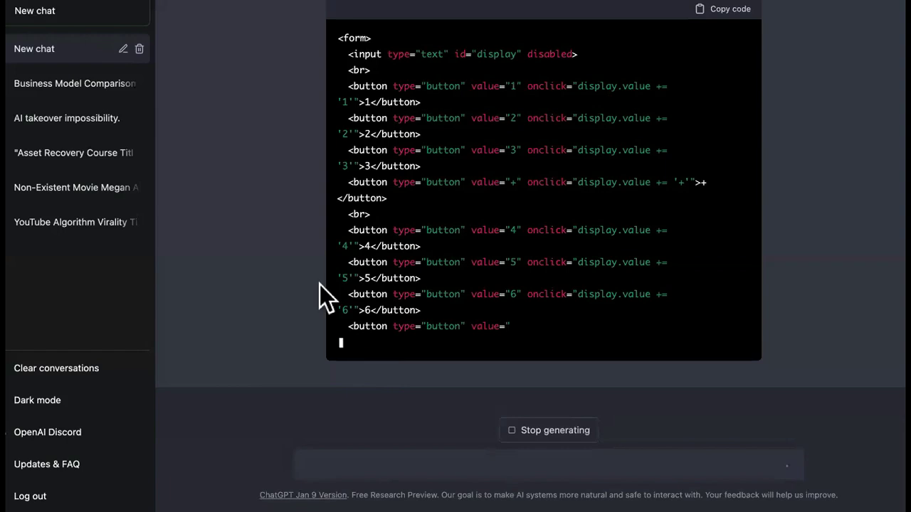
- Switch to ChatGPT to check the calculator code being generated, and return to the top of the business loan search results
{"action": "scroll", "coordinate": [251, 242], "scroll_direction": "up", "scroll_amount": 3}
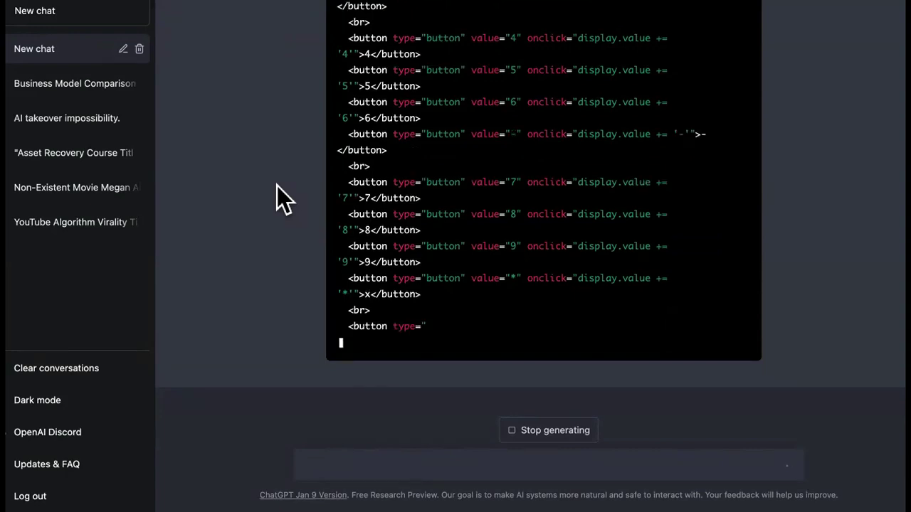
{"action": "scroll", "coordinate": [276, 185], "scroll_direction": "up", "scroll_amount": 4}
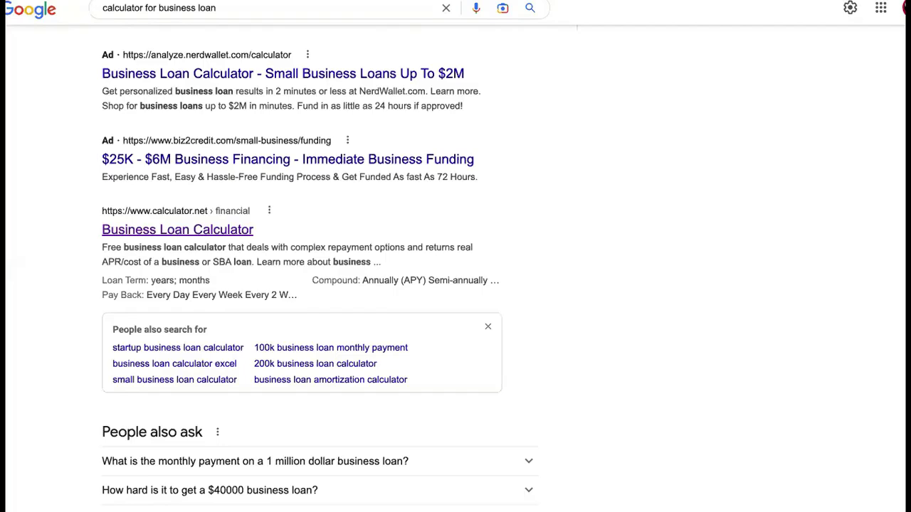
{"action": "scroll", "coordinate": [391, 165], "scroll_direction": "up", "scroll_amount": 5}
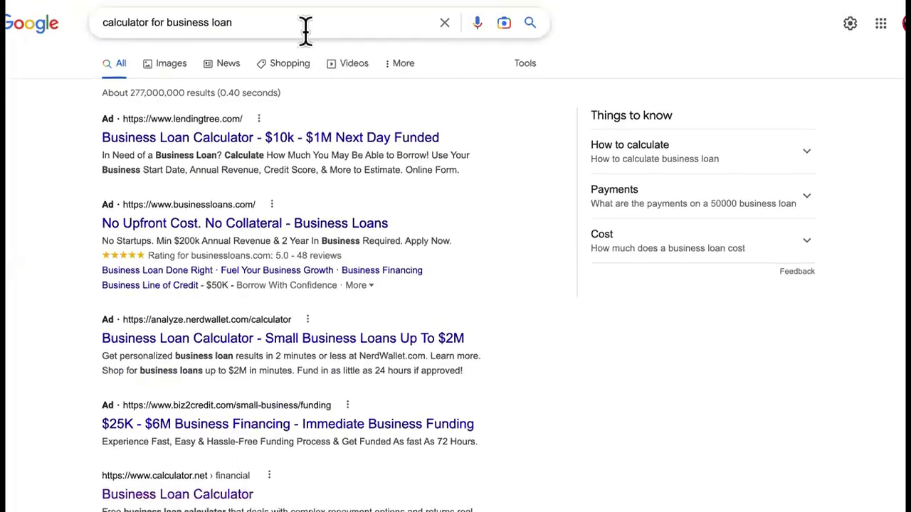
- Shorten the query to "calculator for b" and search for the suggested "calculator for bitcoin"
{"action": "left_click", "coordinate": [249, 27]}
{"action": "key", "text": "BackSpace"}
{"action": "key", "text": "BackSpace"}
{"action": "key", "text": "BackSpace"}
{"action": "key", "text": "BackSpace"}
{"action": "key", "text": "BackSpace"}
{"action": "key", "text": "BackSpace"}
{"action": "key", "text": "BackSpace"}
{"action": "key", "text": "BackSpace"}
{"action": "key", "text": "BackSpace"}
{"action": "key", "text": "BackSpace"}
{"action": "key", "text": "BackSpace"}
{"action": "key", "text": "BackSpace"}
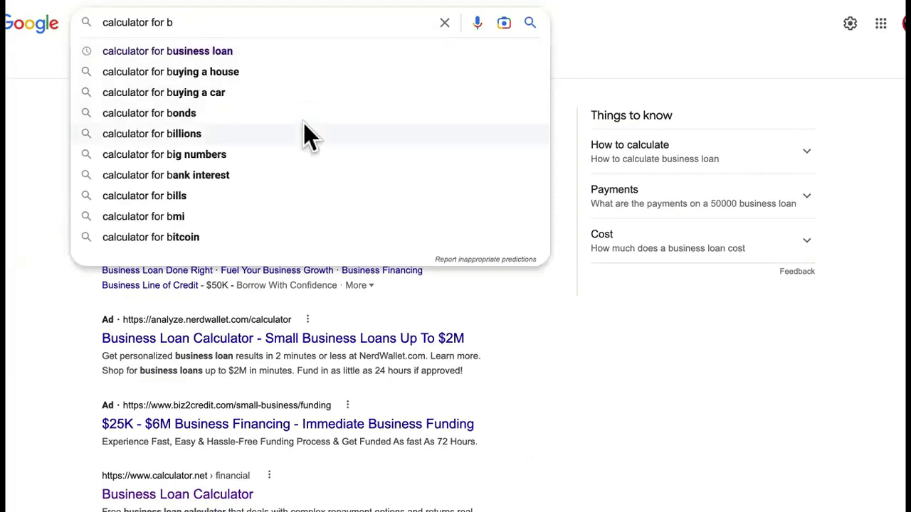
{"action": "left_click", "coordinate": [281, 237]}
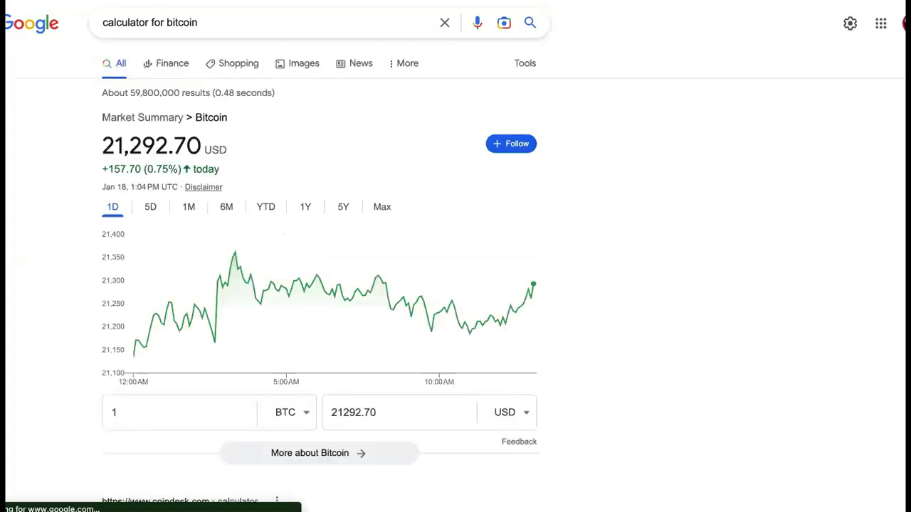
- Look over the bitcoin calculator search results, including the price converter, related questions and competing calculator sites
{"action": "scroll", "coordinate": [318, 285], "scroll_direction": "down", "scroll_amount": 3}
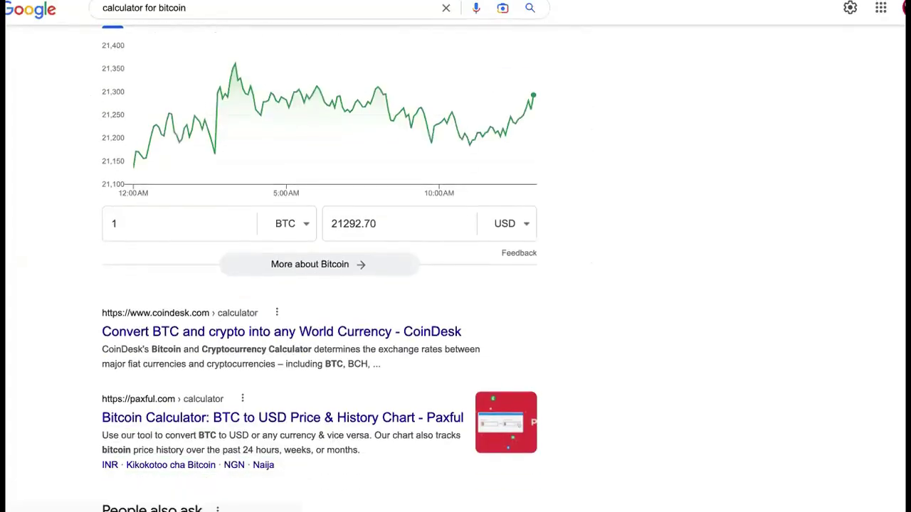
{"action": "scroll", "coordinate": [319, 285], "scroll_direction": "down", "scroll_amount": 2}
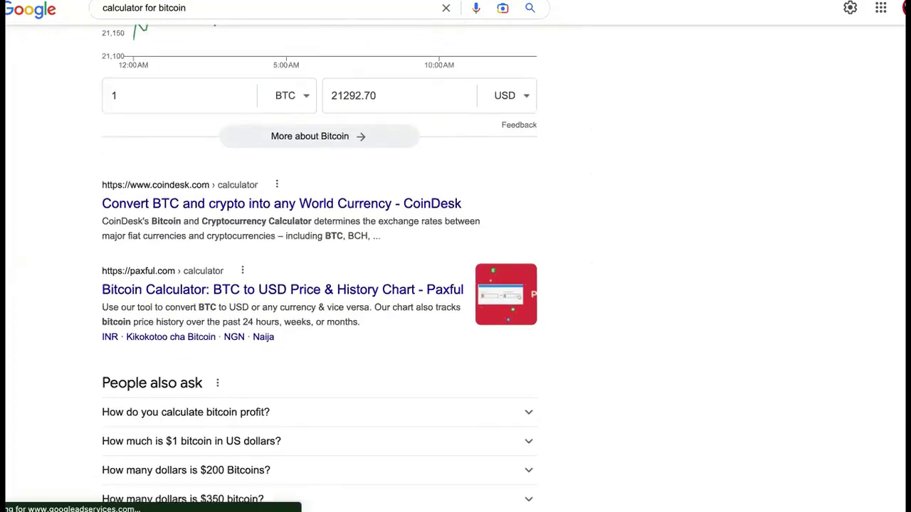
{"action": "scroll", "coordinate": [318, 285], "scroll_direction": "down", "scroll_amount": 5}
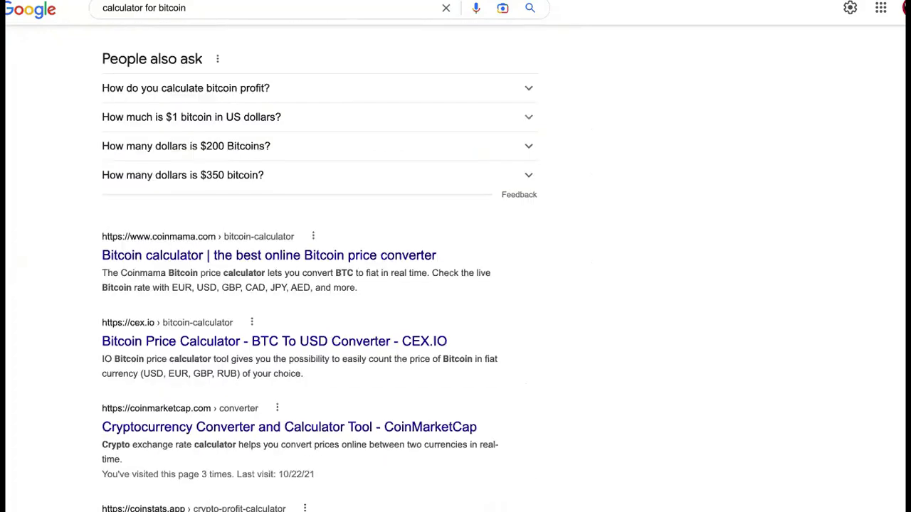
{"action": "scroll", "coordinate": [319, 285], "scroll_direction": "up", "scroll_amount": 1}
{"action": "scroll", "coordinate": [319, 284], "scroll_direction": "up", "scroll_amount": 4}
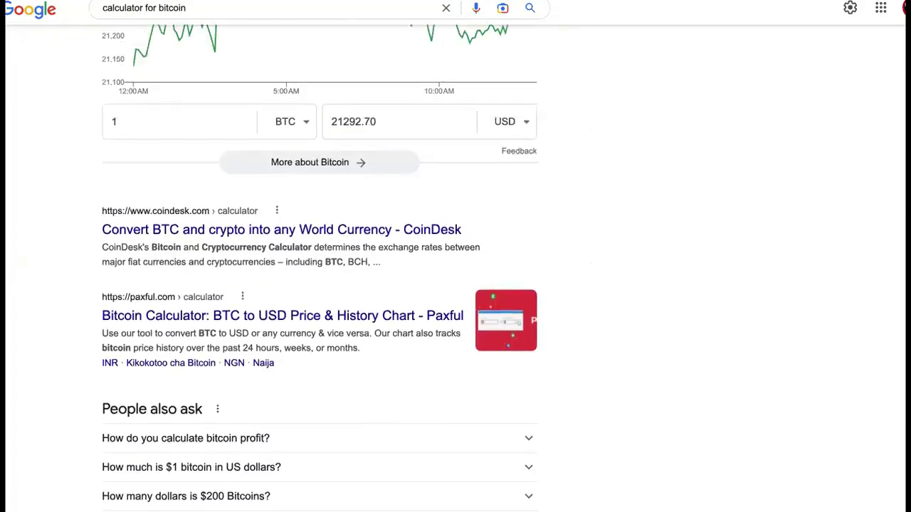
{"action": "scroll", "coordinate": [197, 246], "scroll_direction": "up", "scroll_amount": 4}
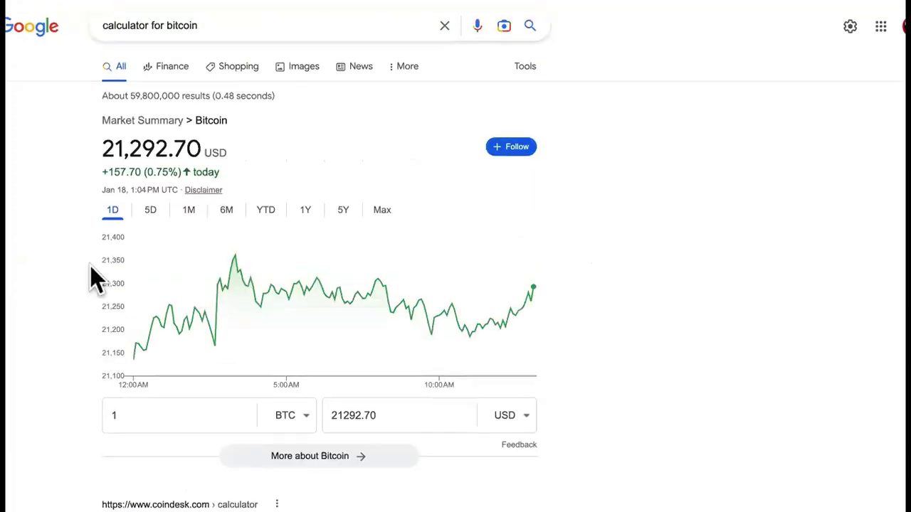
{"action": "scroll", "coordinate": [319, 284], "scroll_direction": "down", "scroll_amount": 8}
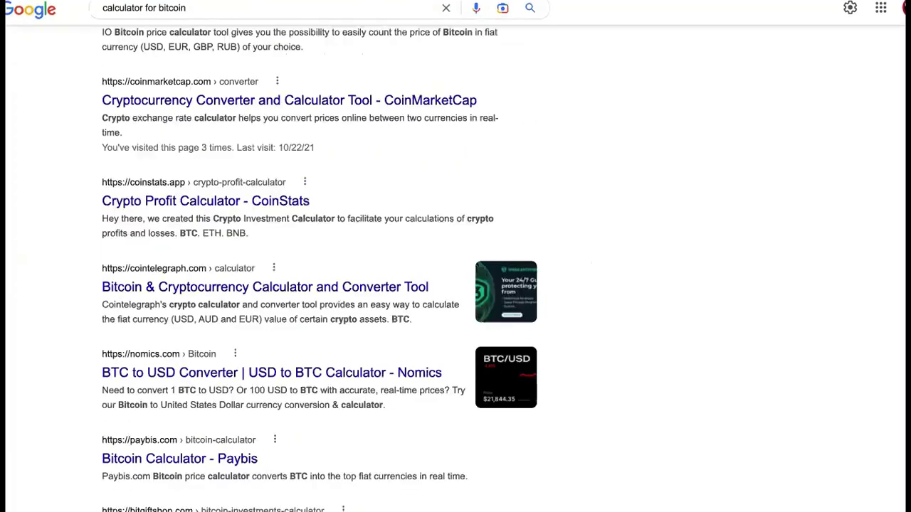
{"action": "scroll", "coordinate": [319, 285], "scroll_direction": "down", "scroll_amount": 1}
{"action": "scroll", "coordinate": [319, 285], "scroll_direction": "up", "scroll_amount": 10}
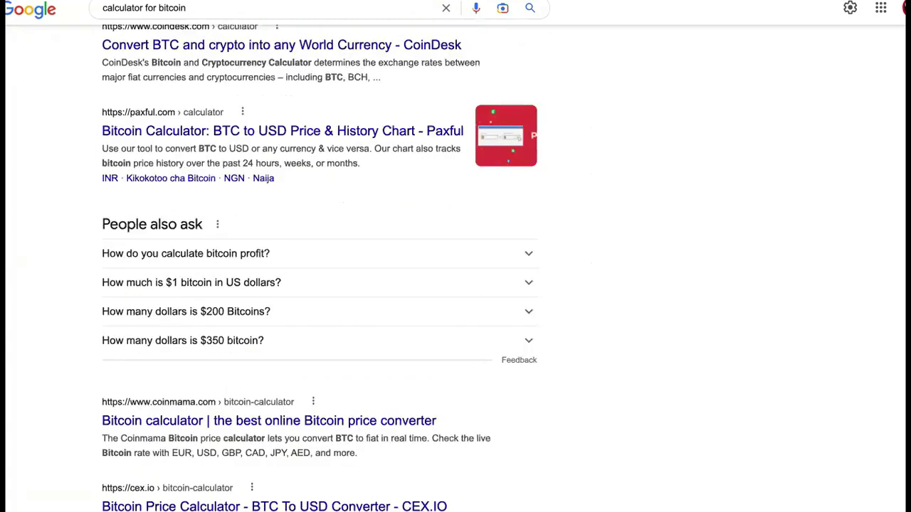
- Shorten the query to "calculator for bi" and search for the suggested "calculator for binomials"
{"action": "left_click", "coordinate": [266, 26]}
{"action": "key", "text": "BackSpace"}
{"action": "key", "text": "BackSpace"}
{"action": "key", "text": "BackSpace"}
{"action": "key", "text": "BackSpace"}
{"action": "key", "text": "BackSpace"}
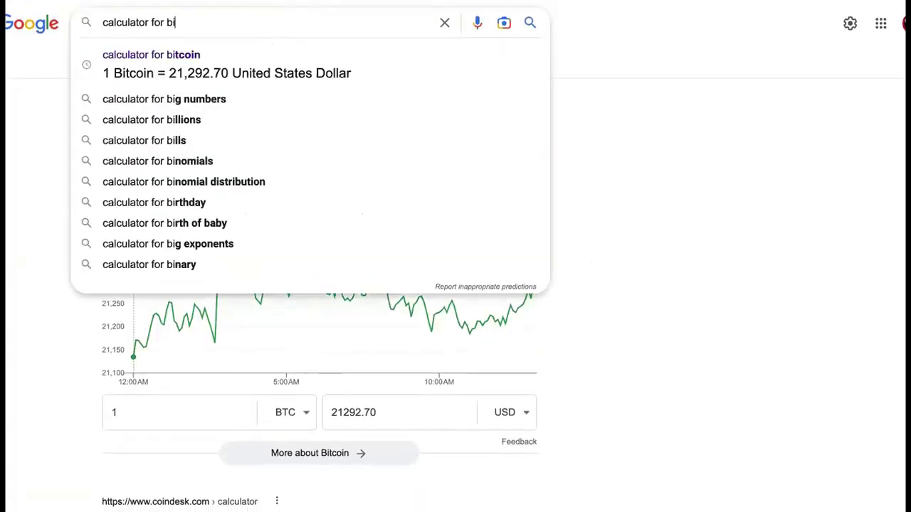
{"action": "left_click", "coordinate": [289, 157]}
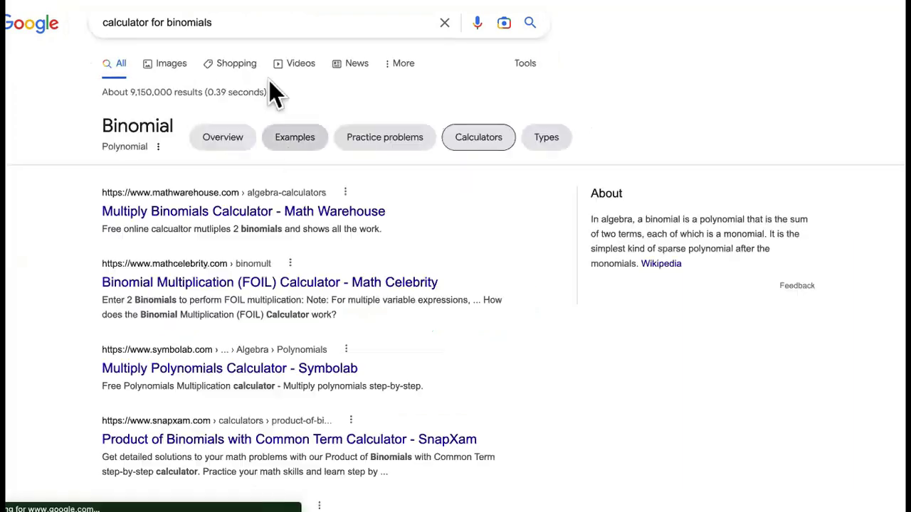
- Change the query to "calculator for bills" and run the search
{"action": "left_click", "coordinate": [252, 23]}
{"action": "key", "text": "BackSpace"}
{"action": "key", "text": "BackSpace"}
{"action": "key", "text": "BackSpace"}
{"action": "key", "text": "BackSpace"}
{"action": "key", "text": "BackSpace"}
{"action": "key", "text": "BackSpace"}
{"action": "key", "text": "BackSpace"}
{"action": "type", "text": "l"}
{"action": "key", "text": "BackSpace"}
{"action": "type", "text": "l"}
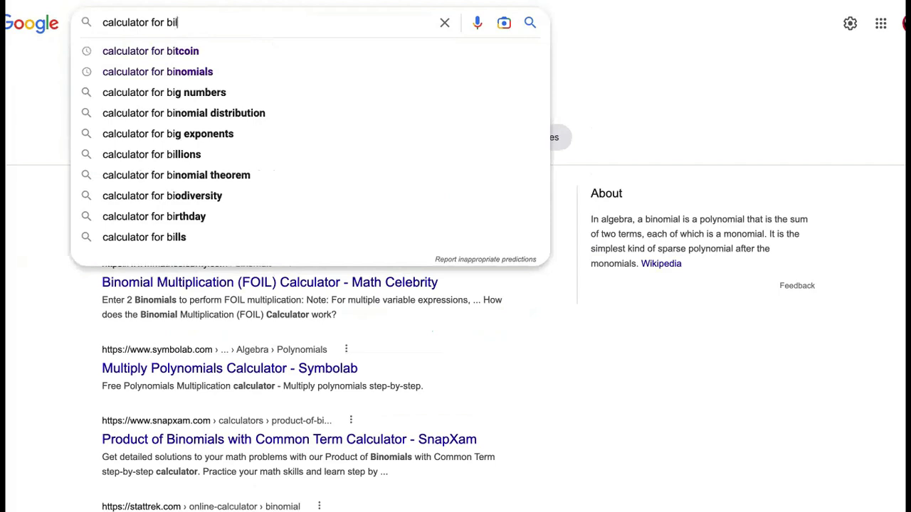
{"action": "type", "text": "ls"}
{"action": "key", "text": "Return"}
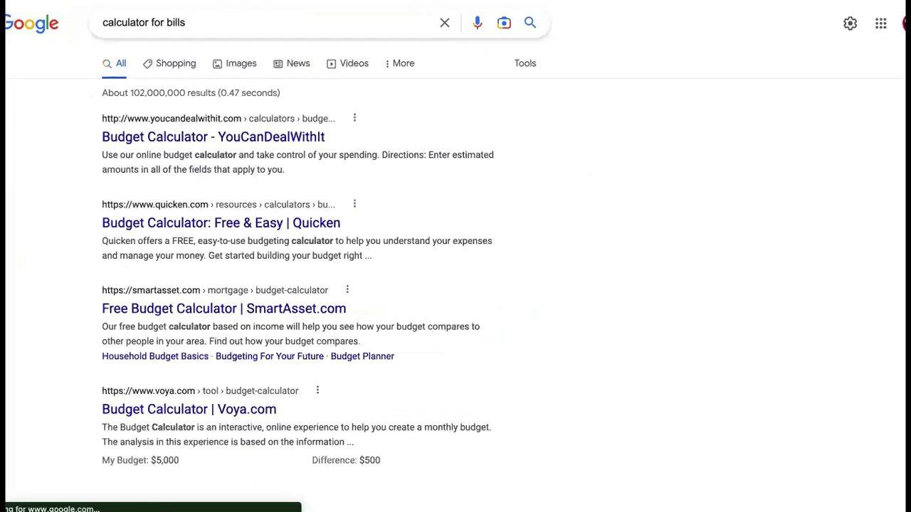
- Open the YouCanDealWithIt Budget Calculator result and examine its savings and expense fields
{"action": "left_click", "coordinate": [171, 135]}
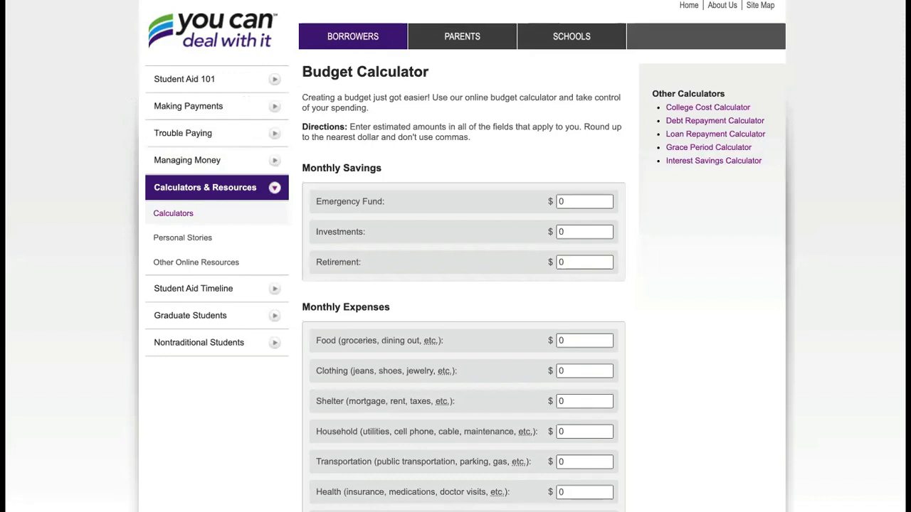
{"action": "scroll", "coordinate": [463, 284], "scroll_direction": "down", "scroll_amount": 3}
{"action": "scroll", "coordinate": [463, 284], "scroll_direction": "up", "scroll_amount": 1}
{"action": "scroll", "coordinate": [462, 285], "scroll_direction": "down", "scroll_amount": 3}
{"action": "scroll", "coordinate": [245, 96], "scroll_direction": "up", "scroll_amount": 3}
{"action": "scroll", "coordinate": [462, 284], "scroll_direction": "down", "scroll_amount": 3}
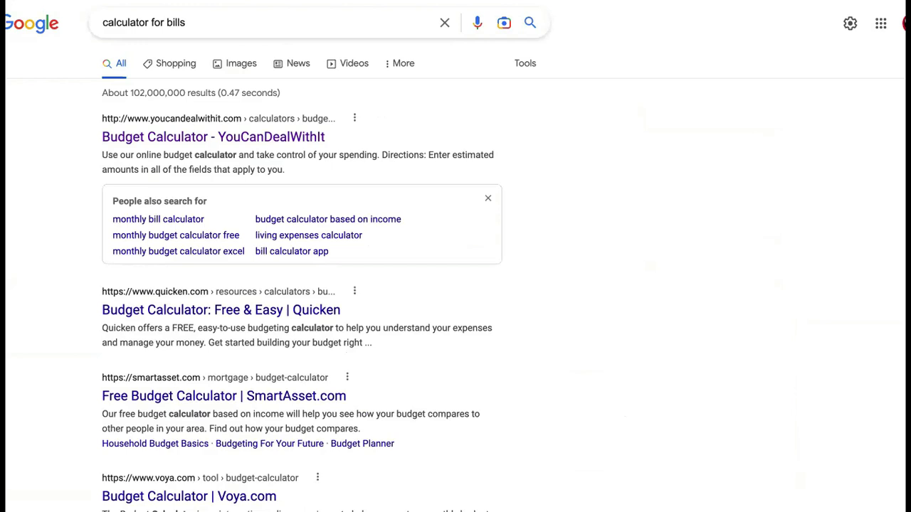
- Return to the bills search and check the suggestions for "calculator for c"
{"action": "left_click", "coordinate": [189, 27]}
{"action": "key", "text": "BackSpace"}
{"action": "key", "text": "BackSpace"}
{"action": "key", "text": "BackSpace"}
{"action": "key", "text": "BackSpace"}
{"action": "type", "text": "o"}
{"action": "key", "text": "BackSpace"}
{"action": "key", "text": "BackSpace"}
{"action": "type", "text": "c"}
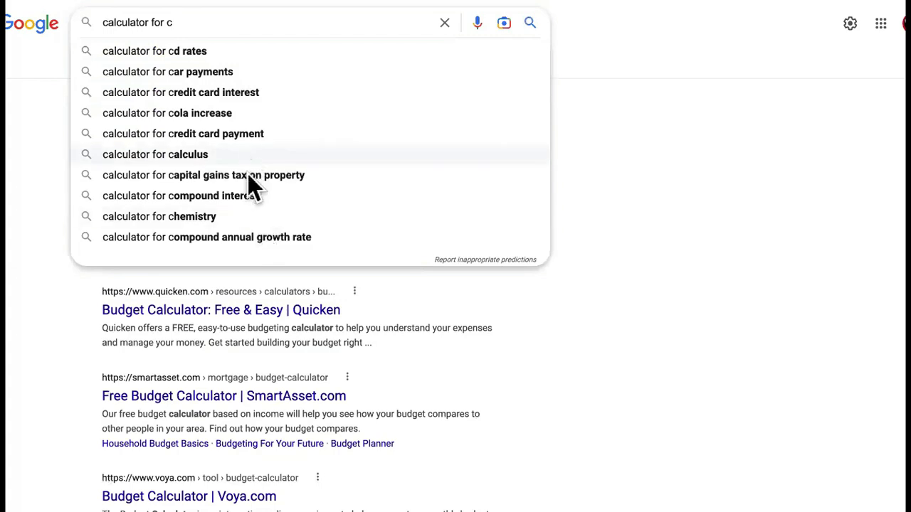
- Check the suggestions for "calculator for" followed by d, e and f, and postpone the iCloud connection alert
{"action": "key", "text": "BackSpace"}
{"action": "type", "text": "d"}
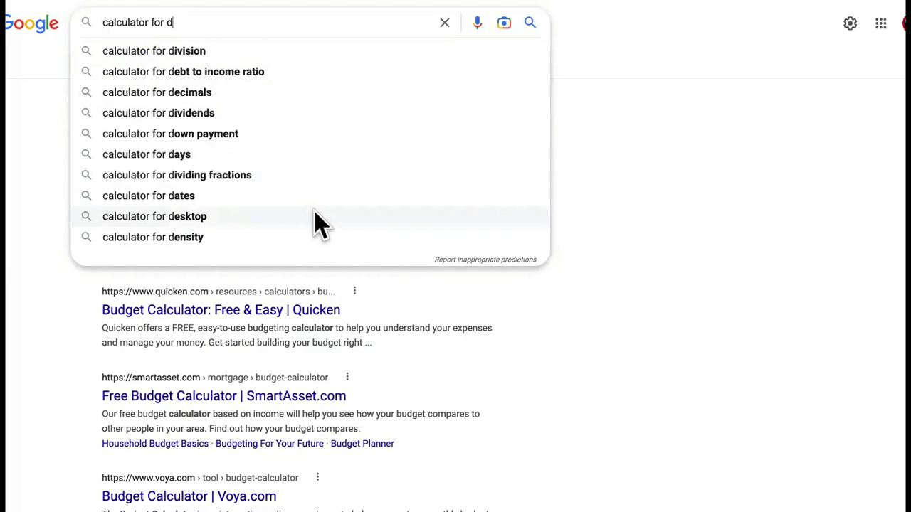
{"action": "key", "text": "BackSpace"}
{"action": "type", "text": "e"}
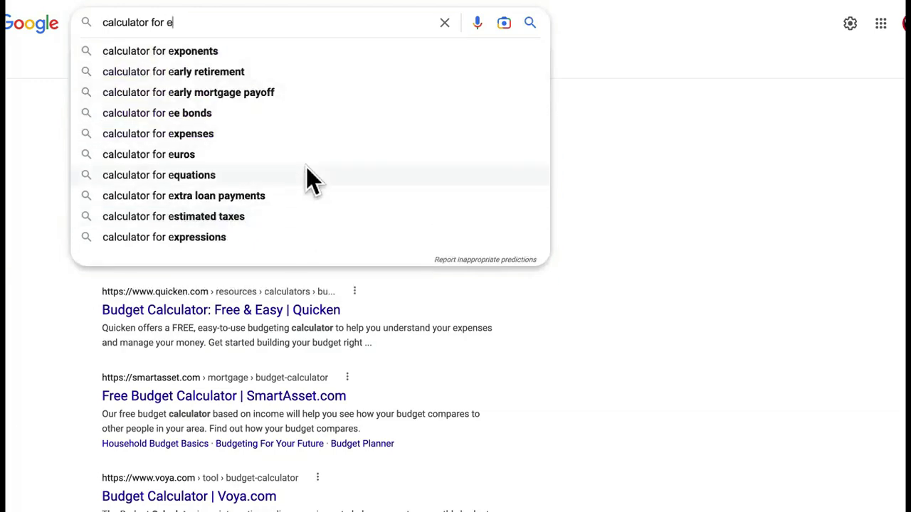
{"action": "key", "text": "BackSpace"}
{"action": "type", "text": "f"}
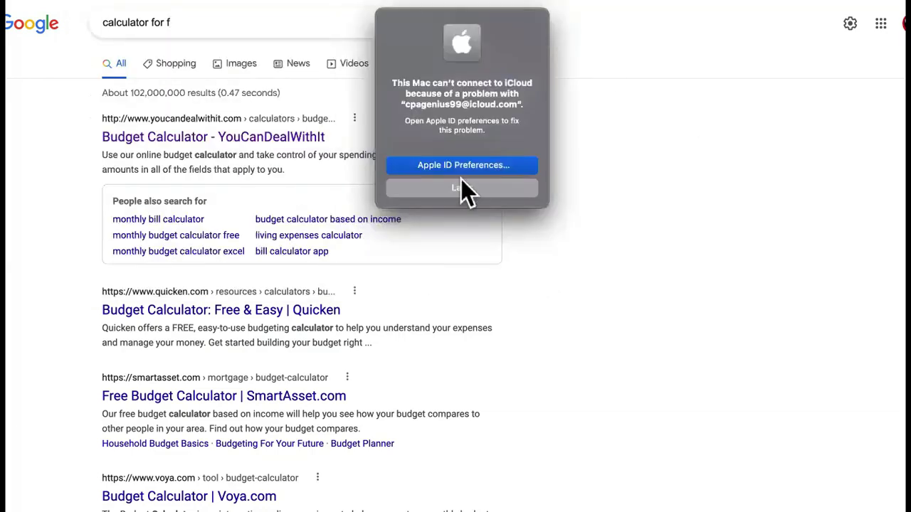
{"action": "left_click", "coordinate": [463, 187]}
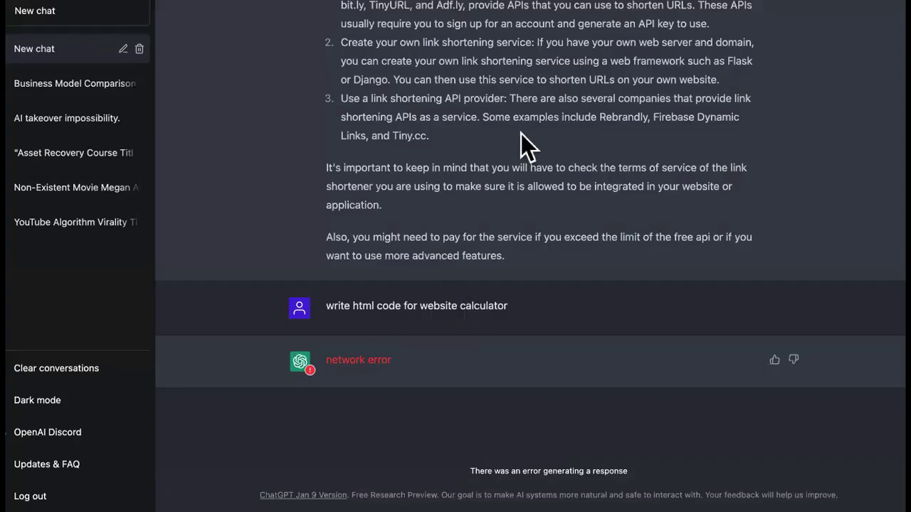
- Switch to ChatGPT and look back through the link shortener code and API answers in the conversation
{"action": "scroll", "coordinate": [521, 133], "scroll_direction": "up", "scroll_amount": 9}
{"action": "scroll", "coordinate": [521, 134], "scroll_direction": "down", "scroll_amount": 5}
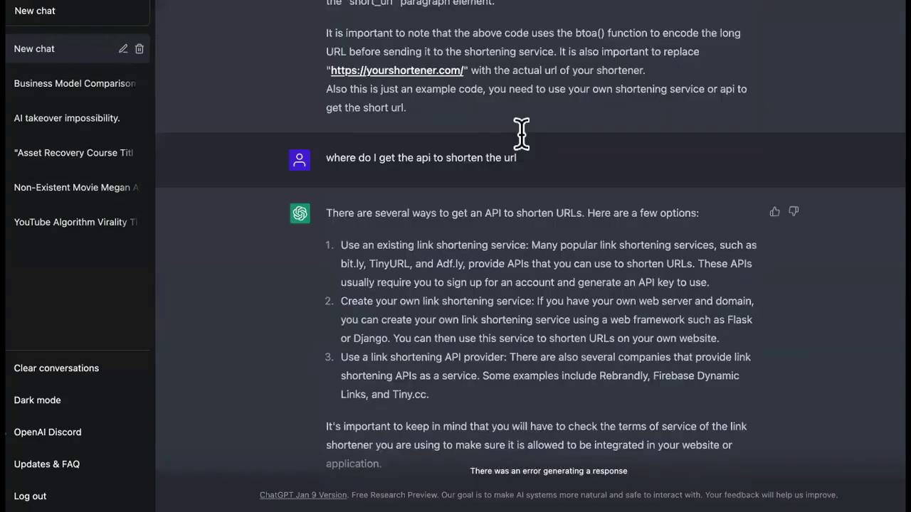
{"action": "scroll", "coordinate": [521, 134], "scroll_direction": "up", "scroll_amount": 6}
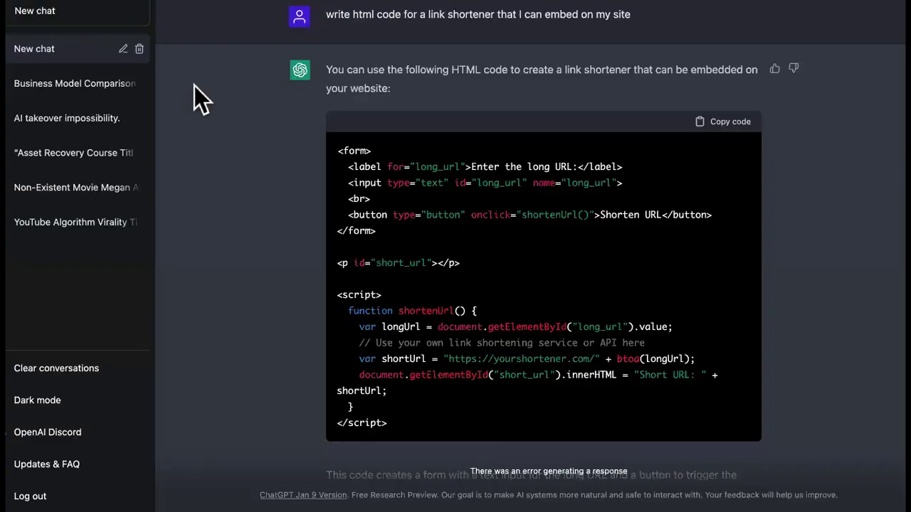
- Start a new chat and enter "write an article about the importance of properly calculating the costs of construction BEFORE hiring."
{"action": "left_click", "coordinate": [97, 24]}
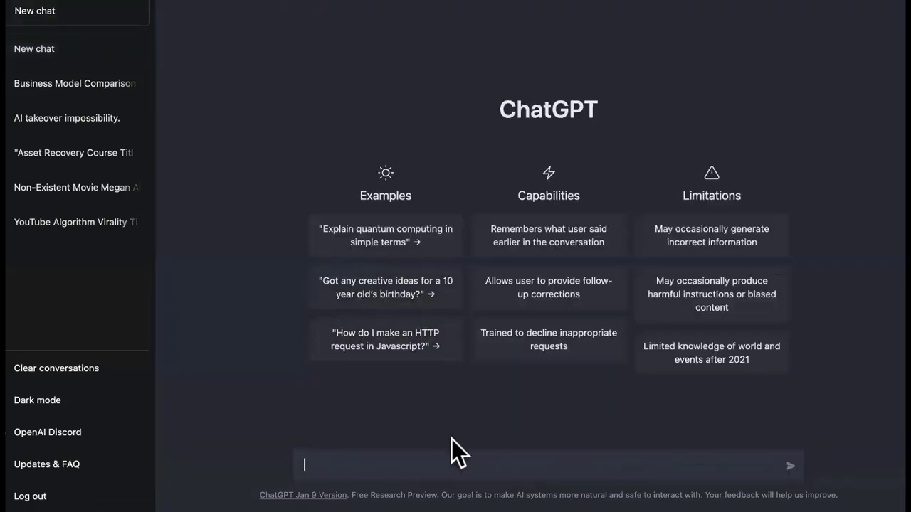
{"action": "type", "text": "write an"}
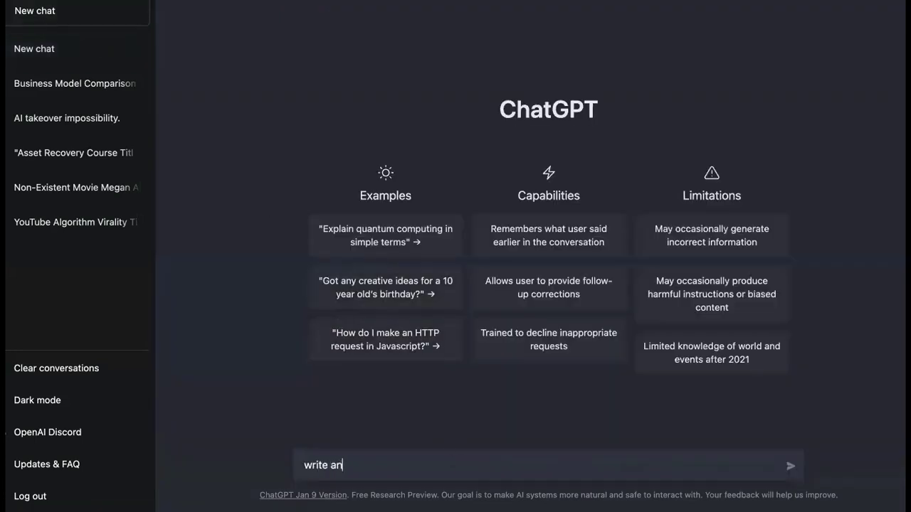
{"action": "type", "text": " article about the "}
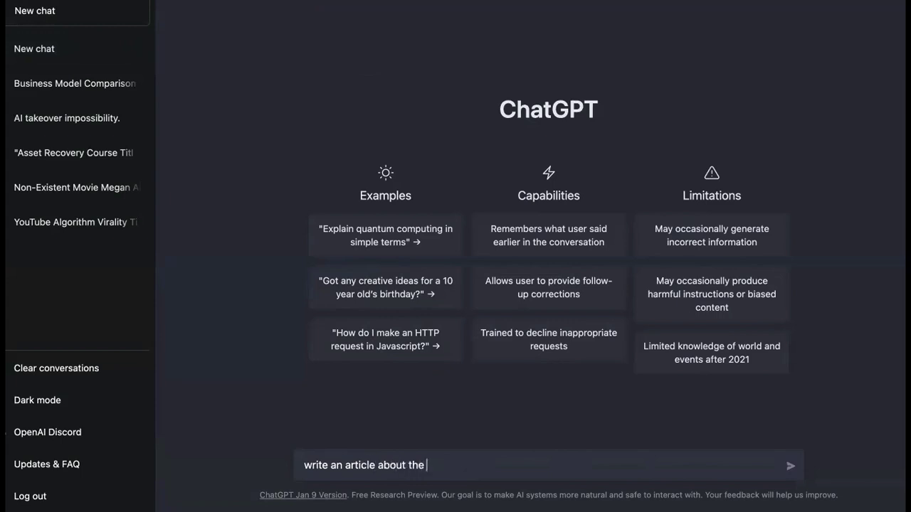
{"action": "type", "text": "importance u"}
{"action": "key", "text": "BackSpace"}
{"action": "type", "text": "of properly caluc"}
{"action": "key", "text": "BackSpace"}
{"action": "key", "text": "BackSpace"}
{"action": "type", "text": "culating the costs of contr"}
{"action": "key", "text": "BackSpace"}
{"action": "key", "text": "BackSpace"}
{"action": "type", "text": "struction BEFORE hiring. Include"}
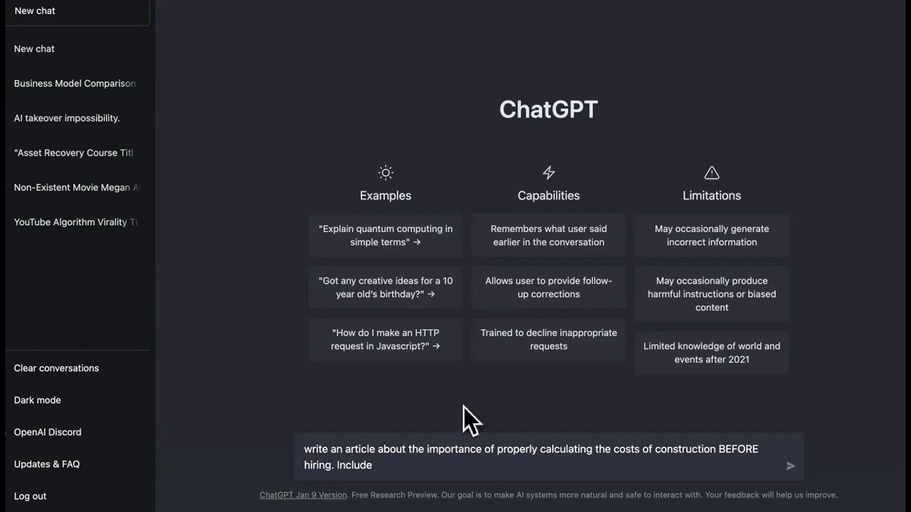
- Extend the article prompt with "Include humor in the writing. Include modern slang terms."
{"action": "type", "text": "hu"}
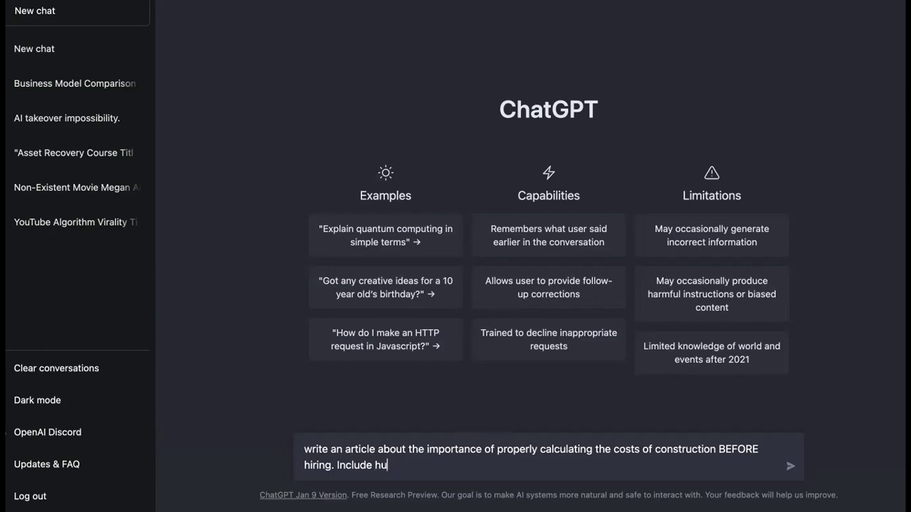
{"action": "type", "text": "mor in the writing. "}
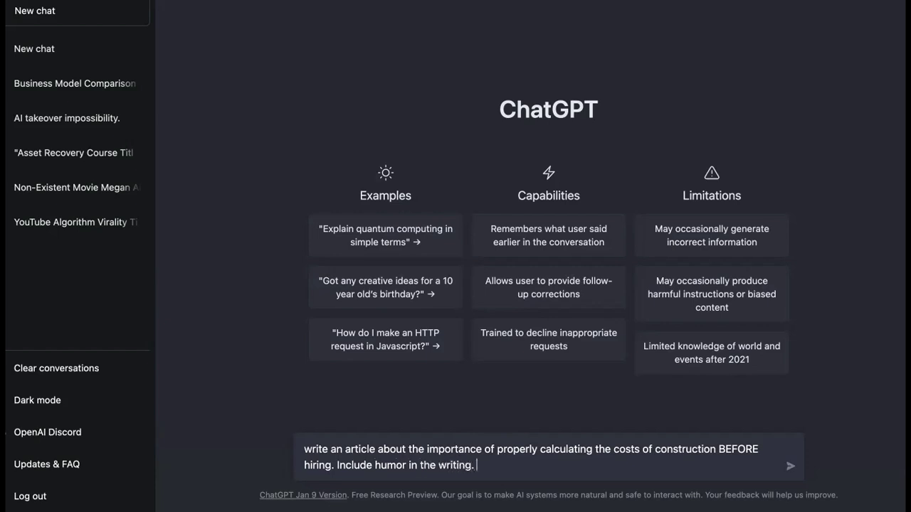
{"action": "type", "text": "Include moder"}
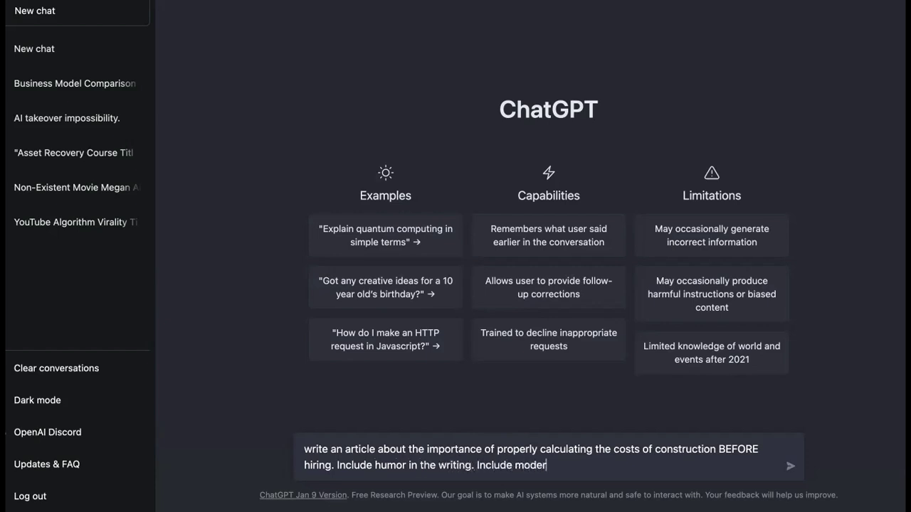
{"action": "type", "text": "n slang terms. Give"}
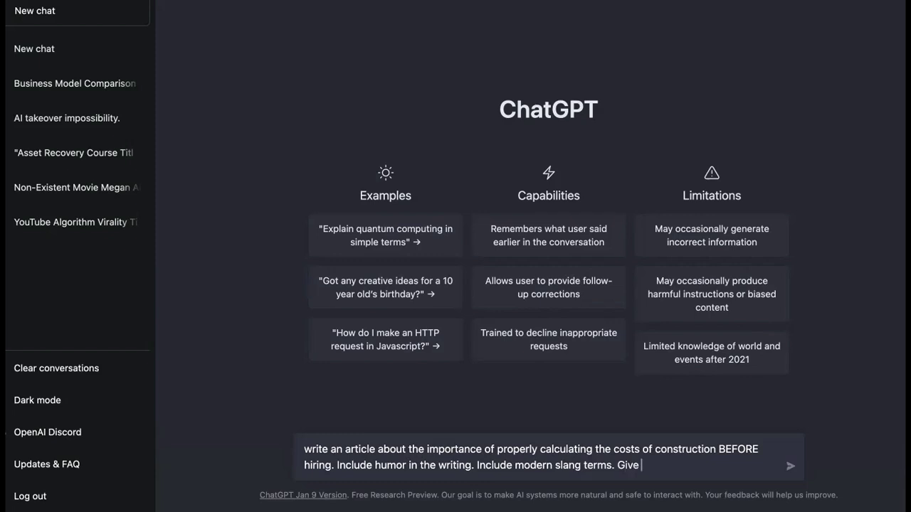
- Add "Include popular examples of known construction projects." to the prompt in place of the started last sentence, and send it
{"action": "key", "text": "BackSpace"}
{"action": "key", "text": "BackSpace"}
{"action": "key", "text": "BackSpace"}
{"action": "key", "text": "BackSpace"}
{"action": "type", "text": "Include popular"}
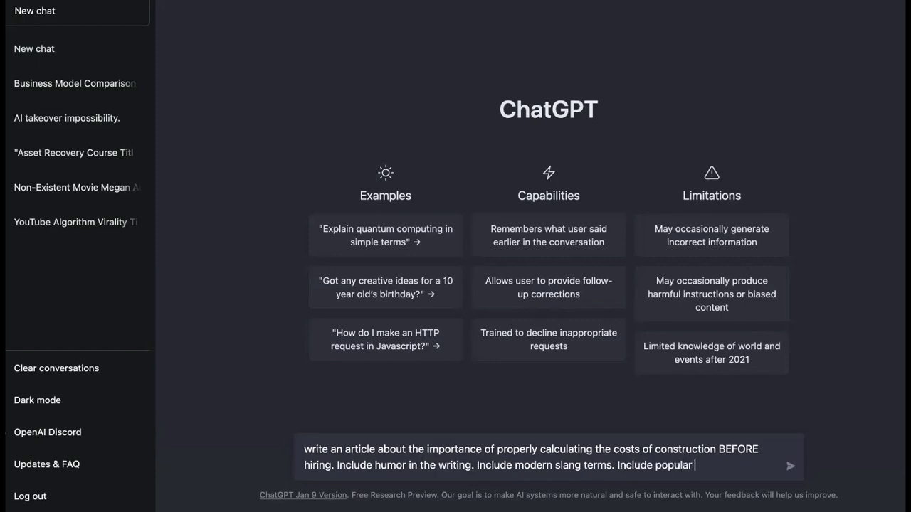
{"action": "type", "text": "examples of know"}
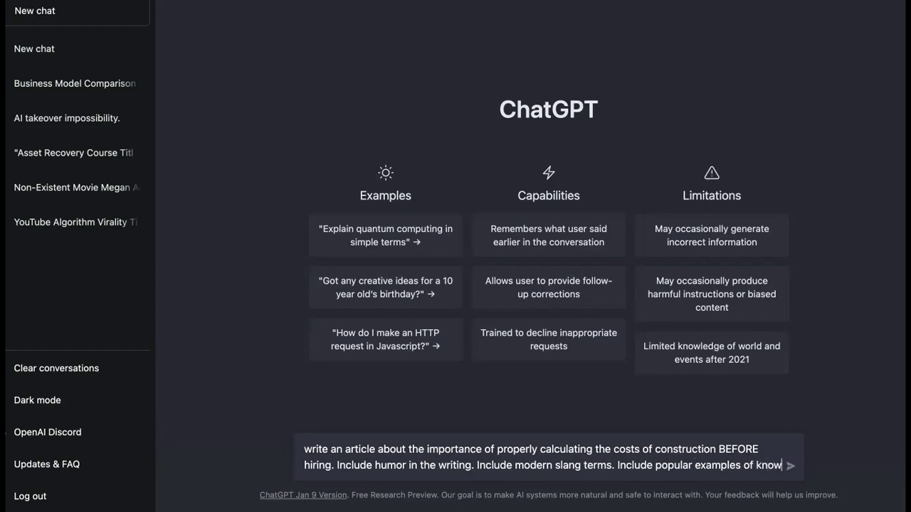
{"action": "type", "text": "n construction"}
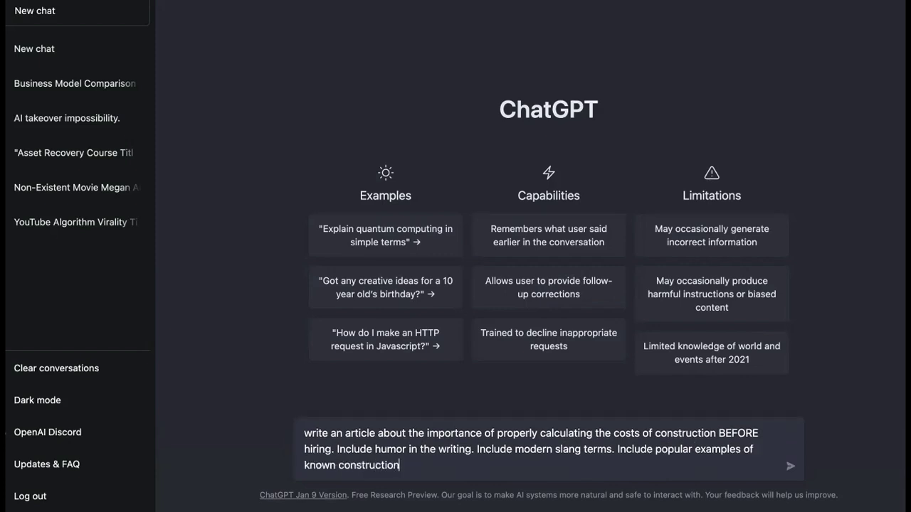
{"action": "type", "text": " projects."}
{"action": "key", "text": "Return"}
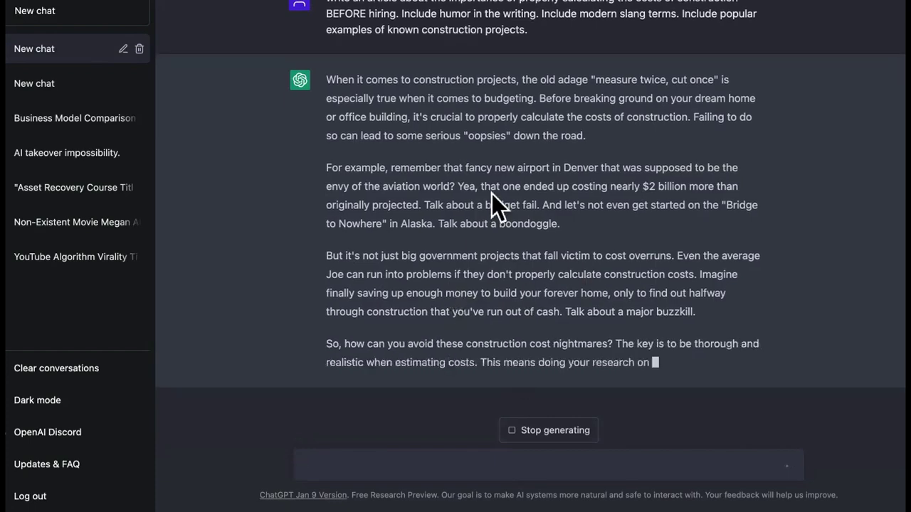
- Copy the opening paragraph of the generated construction article
{"action": "left_click_drag", "start_coordinate": [615, 119], "coordinate": [327, 39]}
{"action": "right_click", "coordinate": [356, 51]}
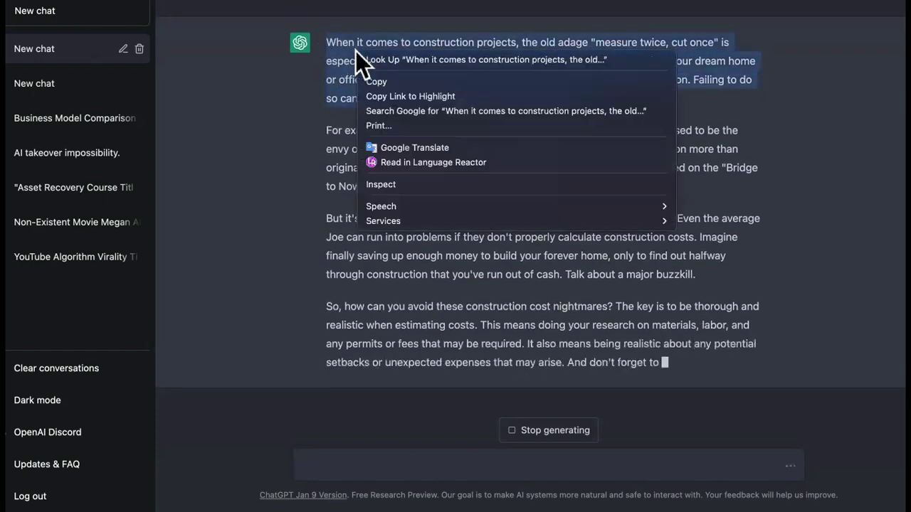
{"action": "left_click", "coordinate": [398, 75]}
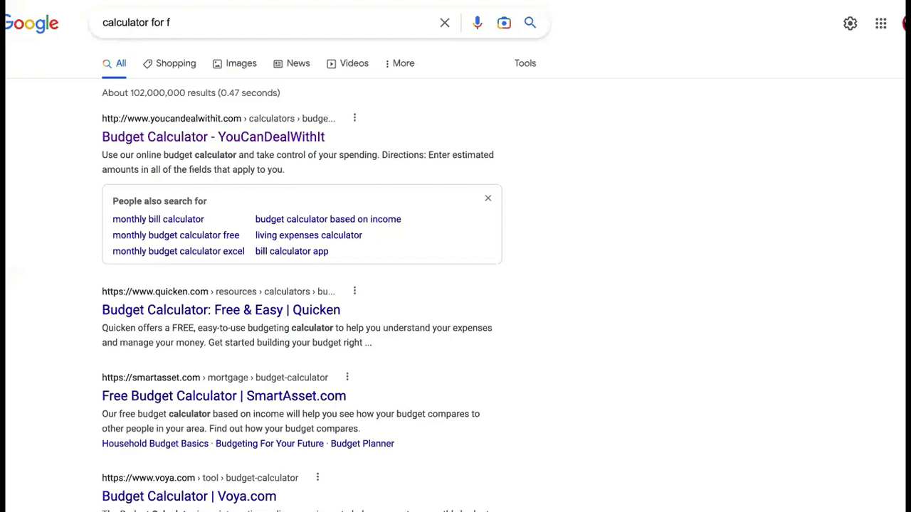
- Switch to the Google results, search for "free article spinner" and open the free-article-spinner.com site
{"action": "triple_click", "coordinate": [372, 22]}
{"action": "type", "text": "free"}
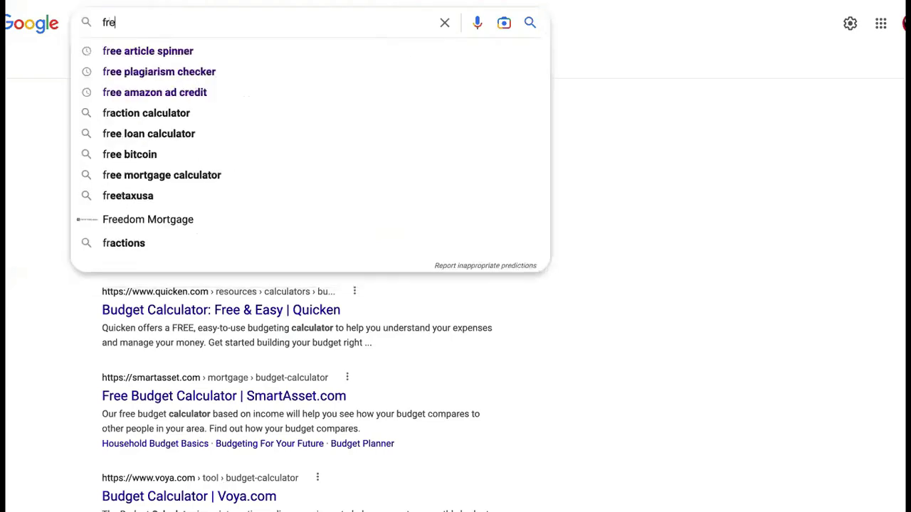
{"action": "left_click", "coordinate": [281, 52]}
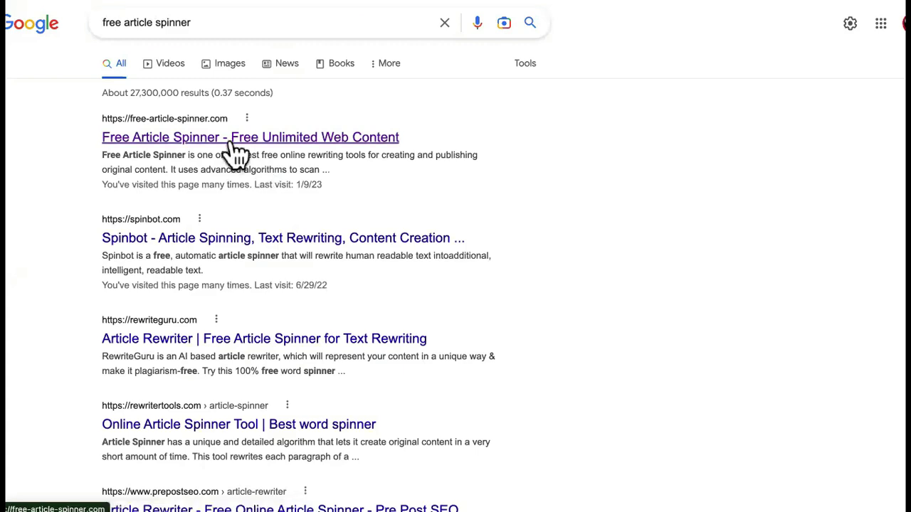
{"action": "left_click", "coordinate": [230, 140]}
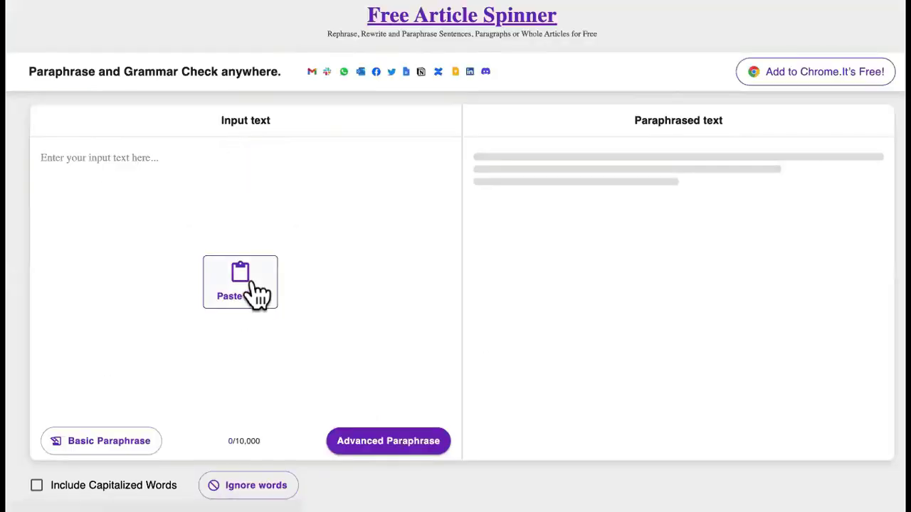
- Paste the copied paragraph as the input text and include capitalized words in the paraphrasing
{"action": "left_click", "coordinate": [180, 185]}
{"action": "key", "text": "ctrl+v"}
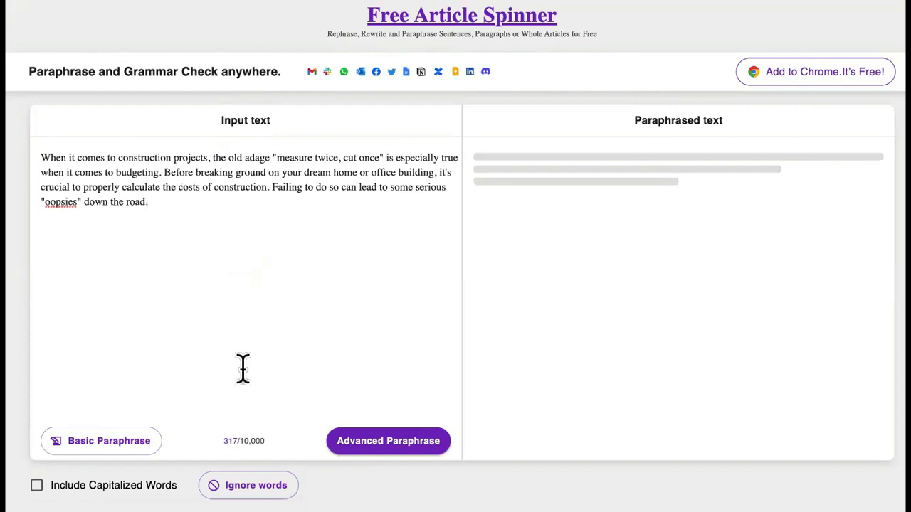
{"action": "scroll", "coordinate": [245, 377], "scroll_direction": "down", "scroll_amount": 3}
{"action": "left_click", "coordinate": [91, 399]}
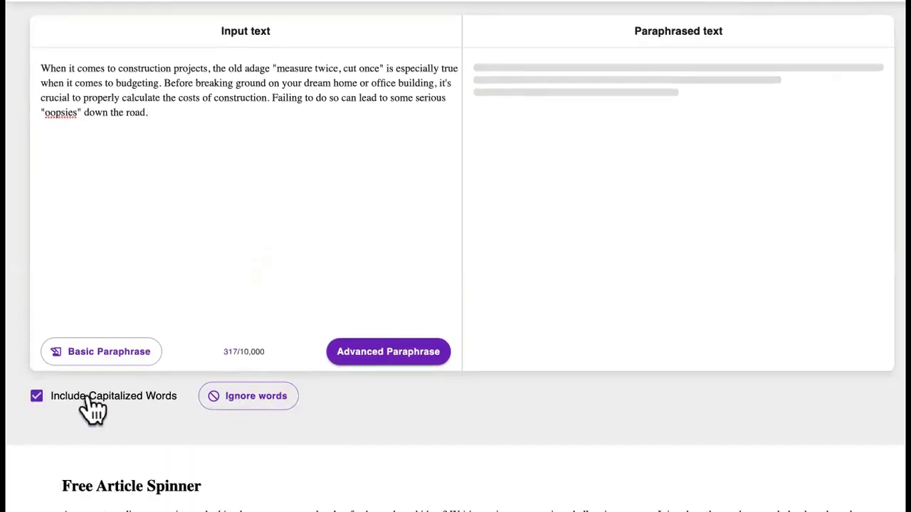
- Set "construction" and "oopsies" as words to ignore, and run the basic paraphrase on the paragraph
{"action": "left_click", "coordinate": [242, 403]}
{"action": "left_click", "coordinate": [317, 429]}
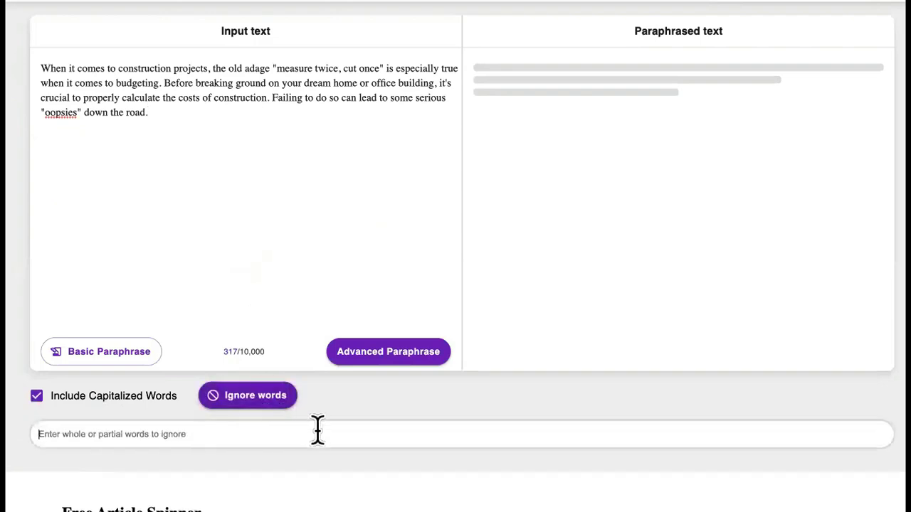
{"action": "type", "text": "construction"}
{"action": "key", "text": "Return"}
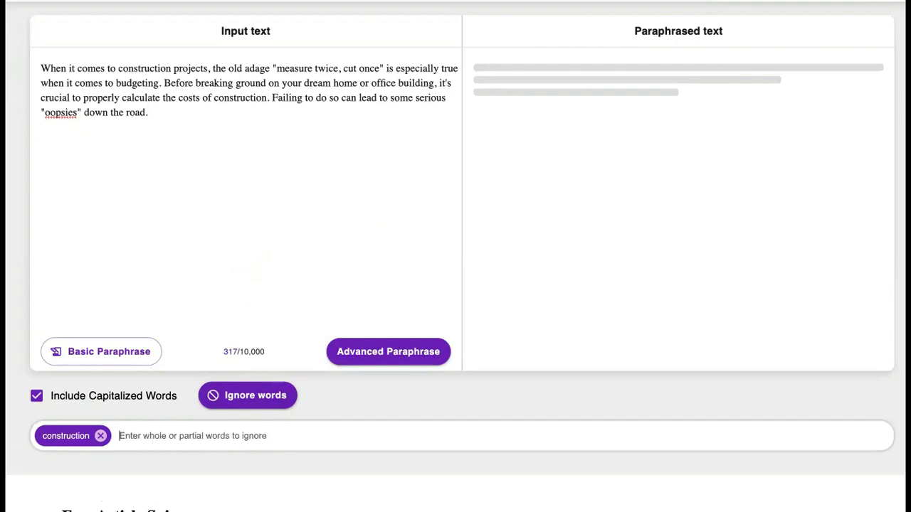
{"action": "type", "text": "o"}
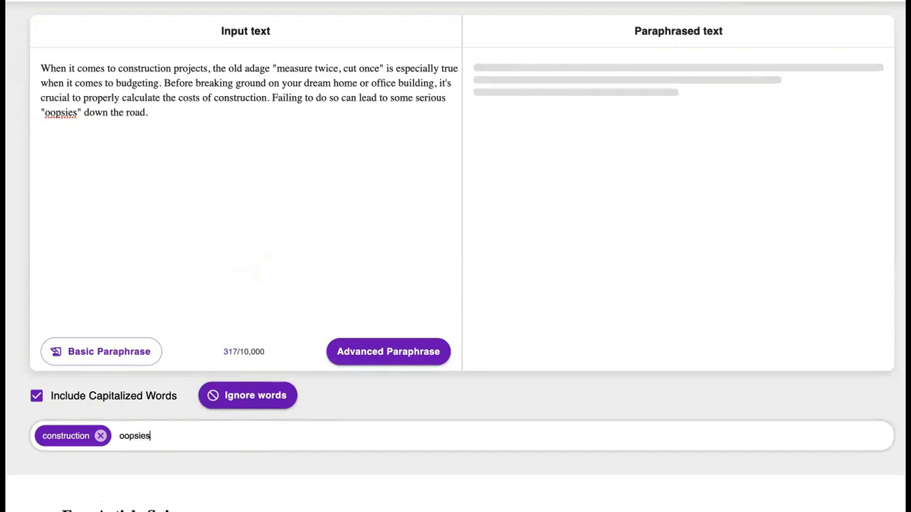
{"action": "type", "text": "opsies"}
{"action": "key", "text": "Return"}
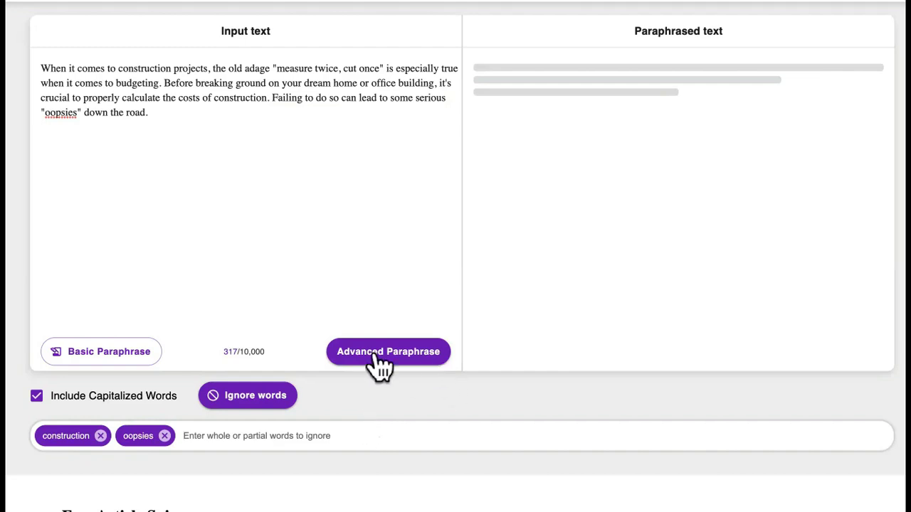
{"action": "left_click", "coordinate": [127, 356]}
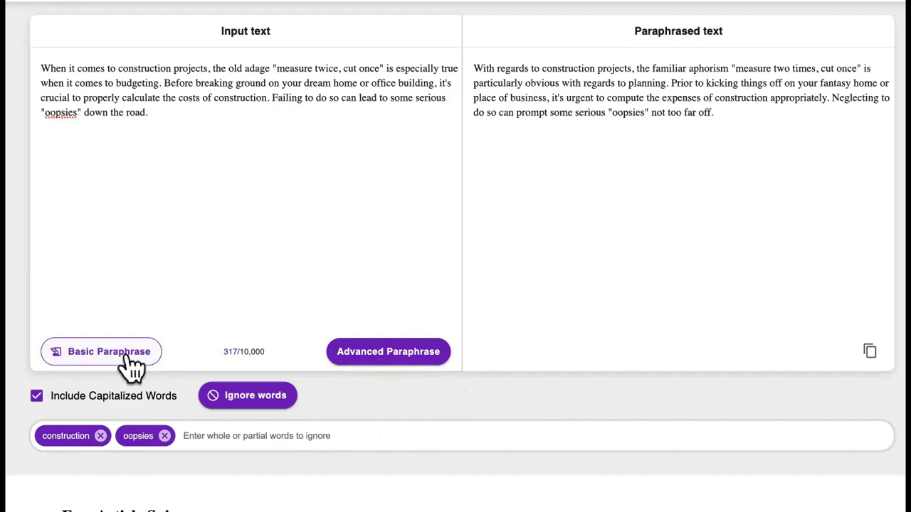
{"action": "triple_click", "coordinate": [603, 74]}
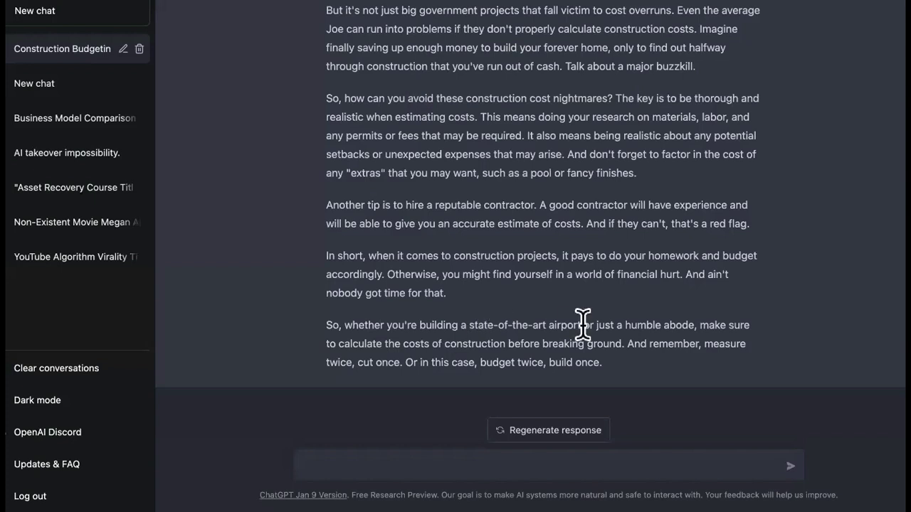
- Return to the ChatGPT conversation and copy the full construction budgeting article
{"action": "scroll", "coordinate": [584, 328], "scroll_direction": "up", "scroll_amount": 2}
{"action": "scroll", "coordinate": [596, 367], "scroll_direction": "down", "scroll_amount": 2}
{"action": "left_click_drag", "start_coordinate": [620, 369], "coordinate": [346, 24]}
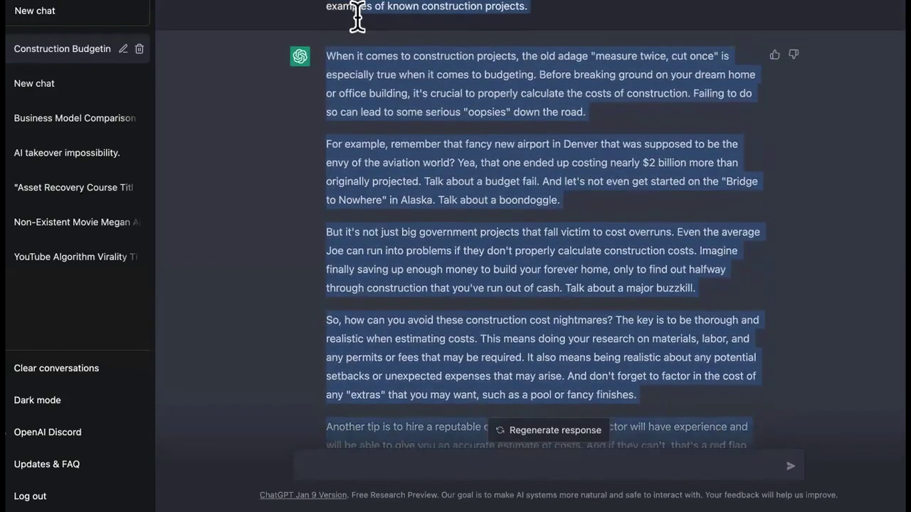
{"action": "right_click", "coordinate": [383, 85]}
{"action": "left_click", "coordinate": [437, 121]}
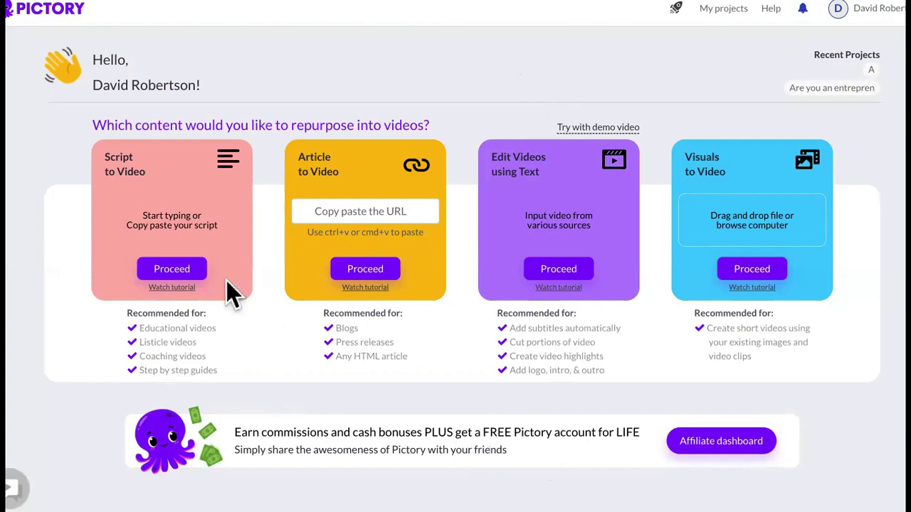
- Switch to Pictory, start a Script to Video project and paste the article into the script editor
{"action": "left_click", "coordinate": [186, 269]}
{"action": "left_click", "coordinate": [220, 203]}
{"action": "key", "text": "ctrl+v"}
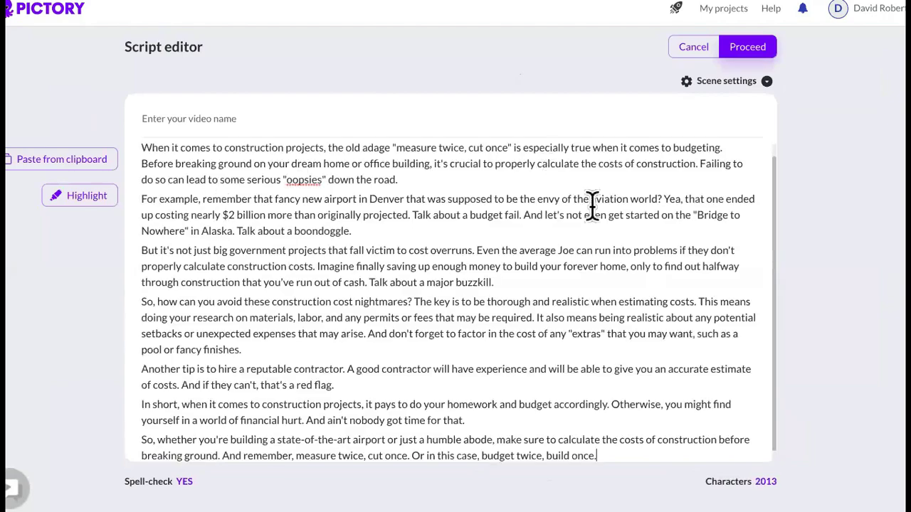
{"action": "scroll", "coordinate": [592, 204], "scroll_direction": "down", "scroll_amount": 1}
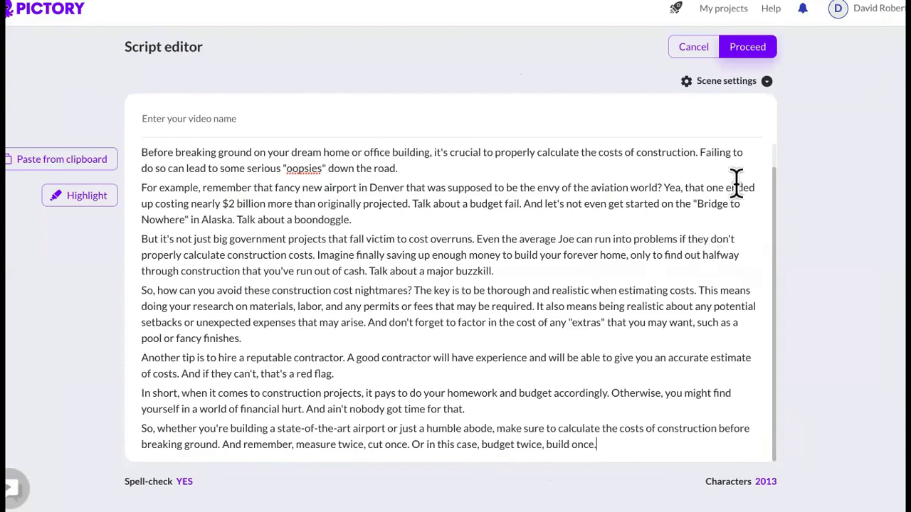
{"action": "double_click", "coordinate": [285, 205]}
{"action": "triple_click", "coordinate": [285, 205]}
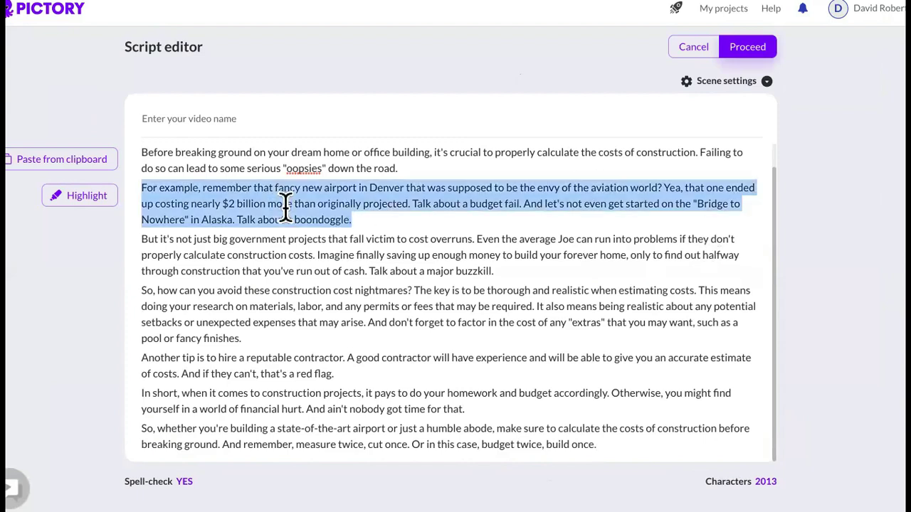
{"action": "left_click", "coordinate": [557, 254]}
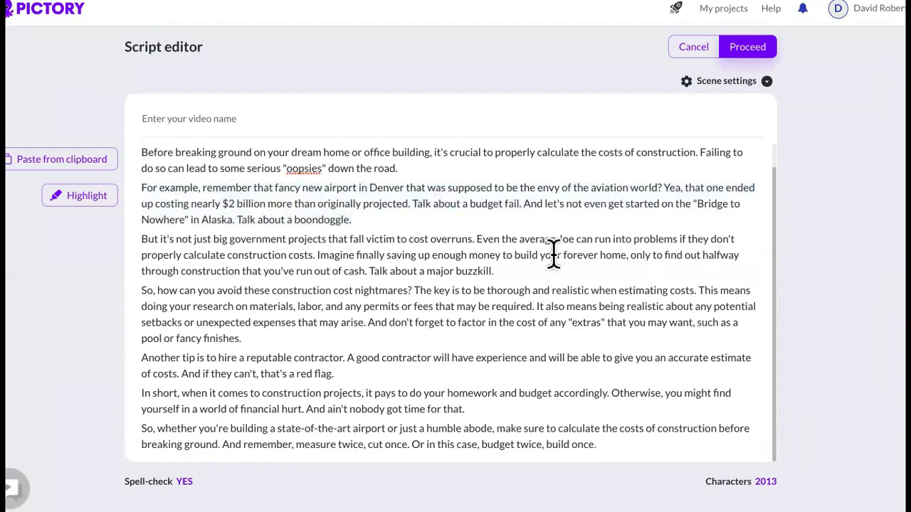
- Proceed with the script, choose the Corporate template in 16:9, and keep waiting for the unresponsive page
{"action": "left_click", "coordinate": [747, 50]}
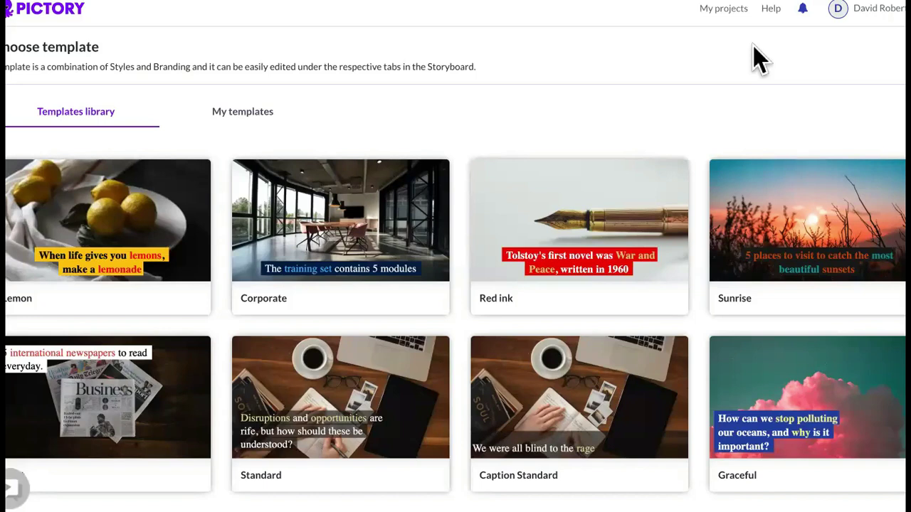
{"action": "mouse_move", "coordinate": [306, 249]}
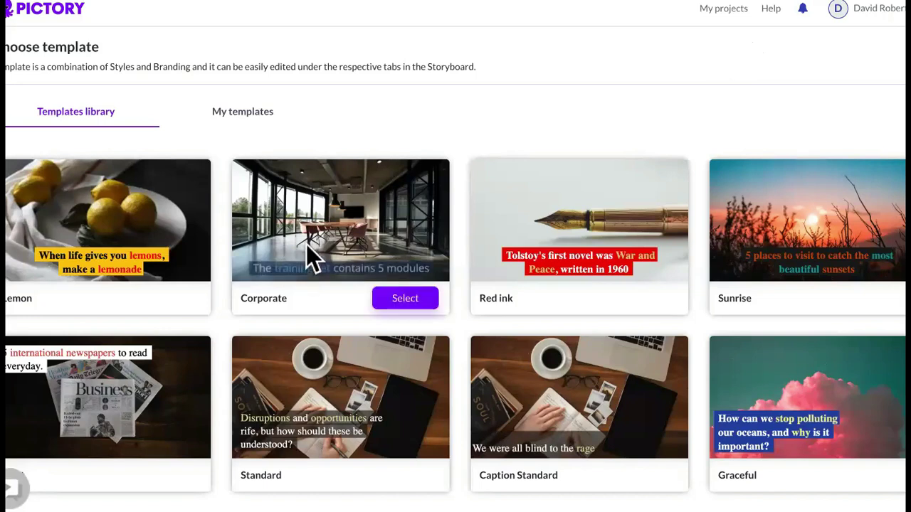
{"action": "left_click", "coordinate": [412, 308]}
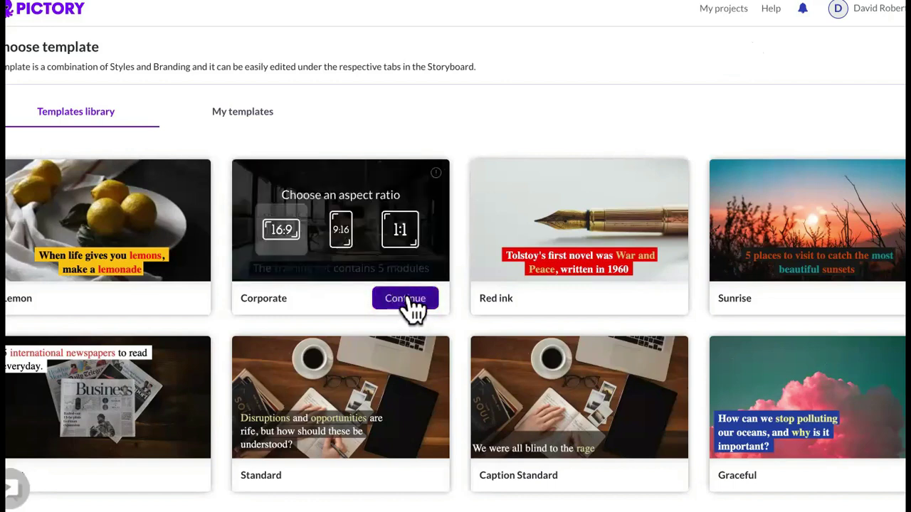
{"action": "left_click", "coordinate": [410, 299]}
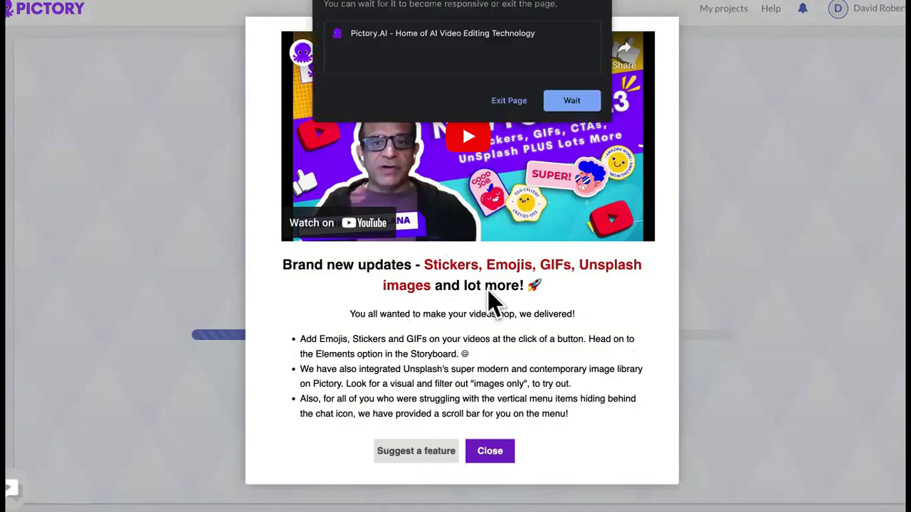
{"action": "left_click", "coordinate": [572, 104]}
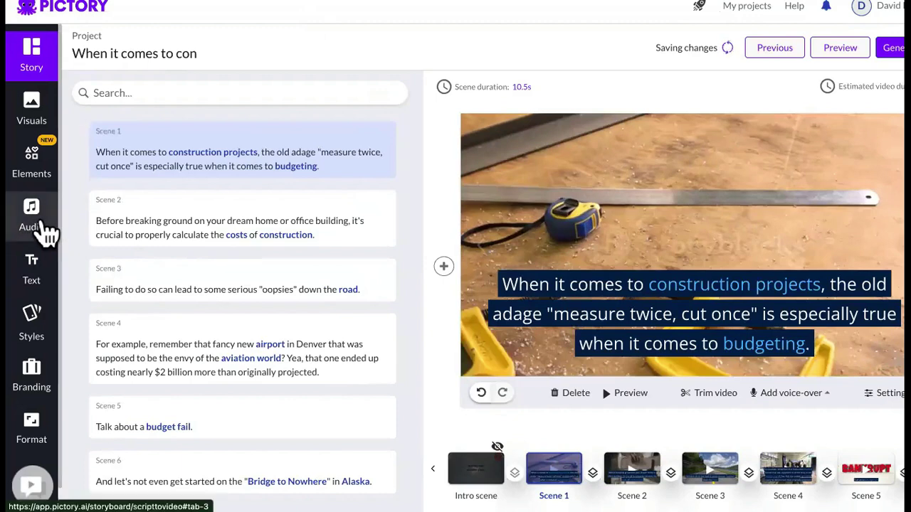
- Apply the UK English male voice "Chris" as the project's voice-over and play its sample
{"action": "left_click", "coordinate": [31, 217]}
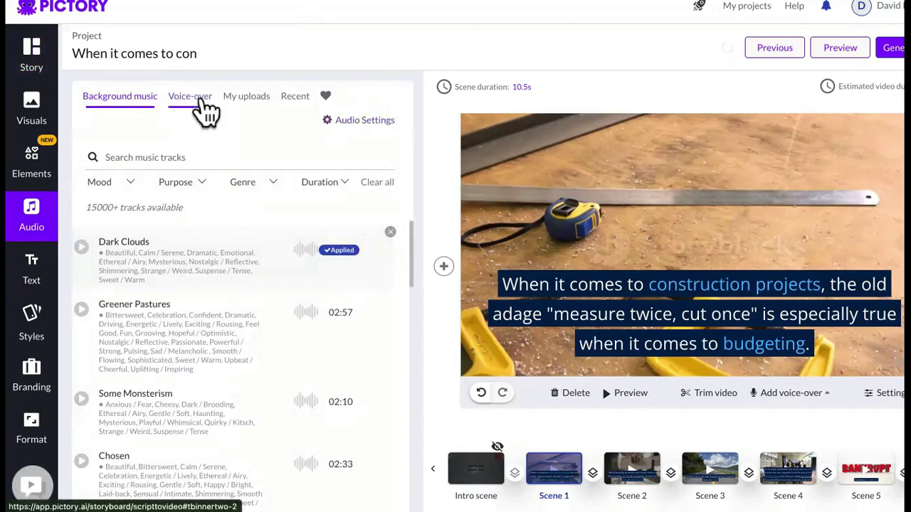
{"action": "left_click", "coordinate": [202, 100]}
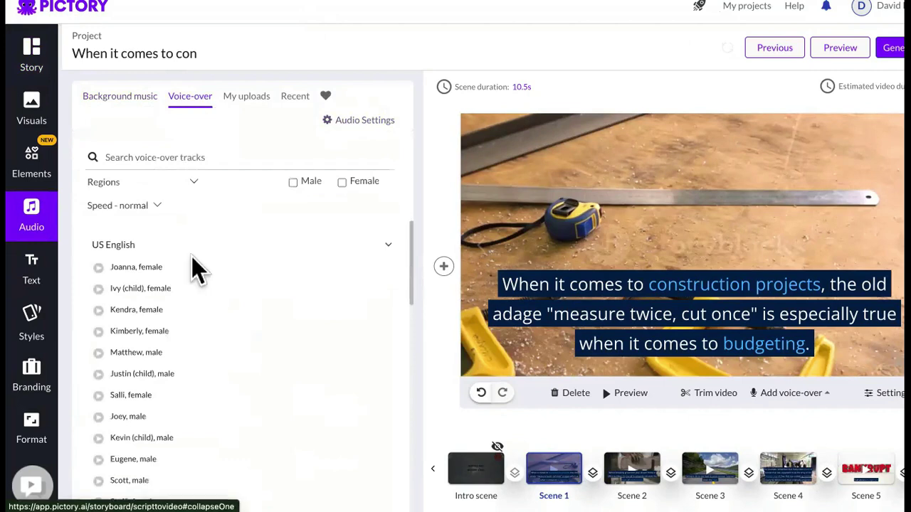
{"action": "scroll", "coordinate": [162, 345], "scroll_direction": "down", "scroll_amount": 10}
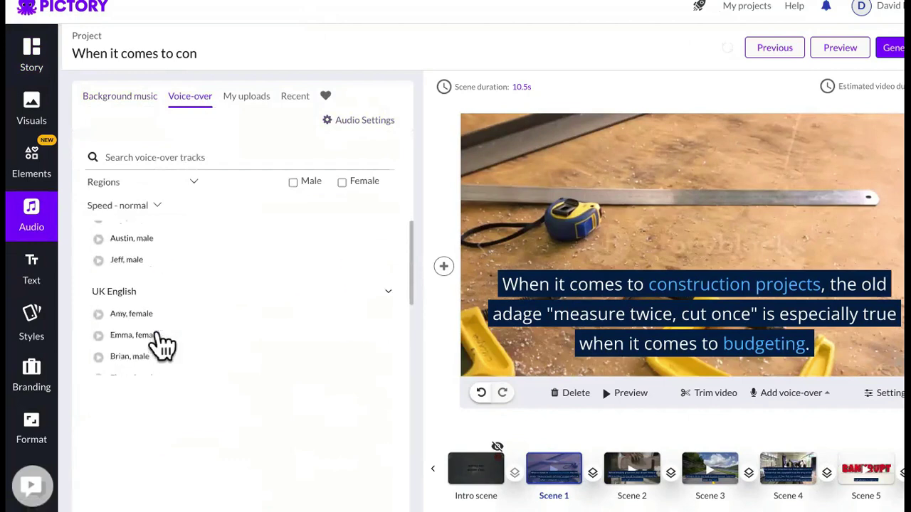
{"action": "scroll", "coordinate": [162, 345], "scroll_direction": "down", "scroll_amount": 2}
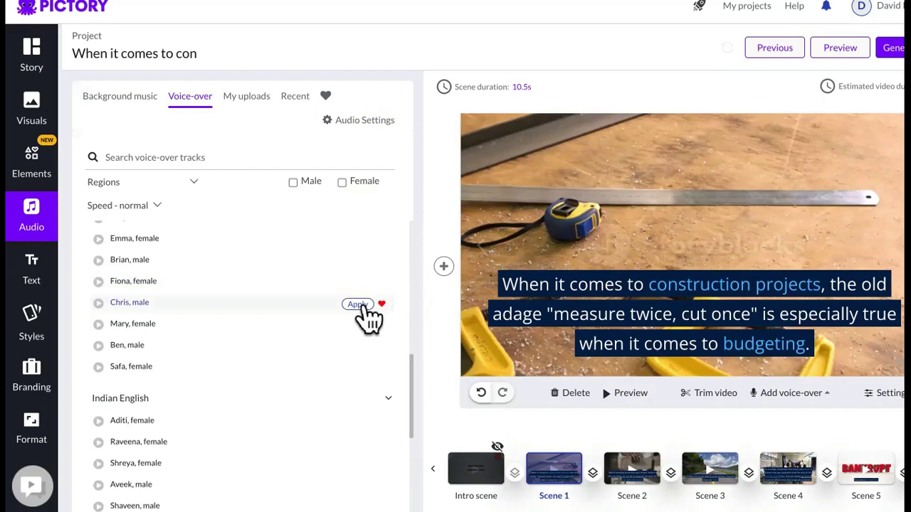
{"action": "left_click", "coordinate": [358, 304]}
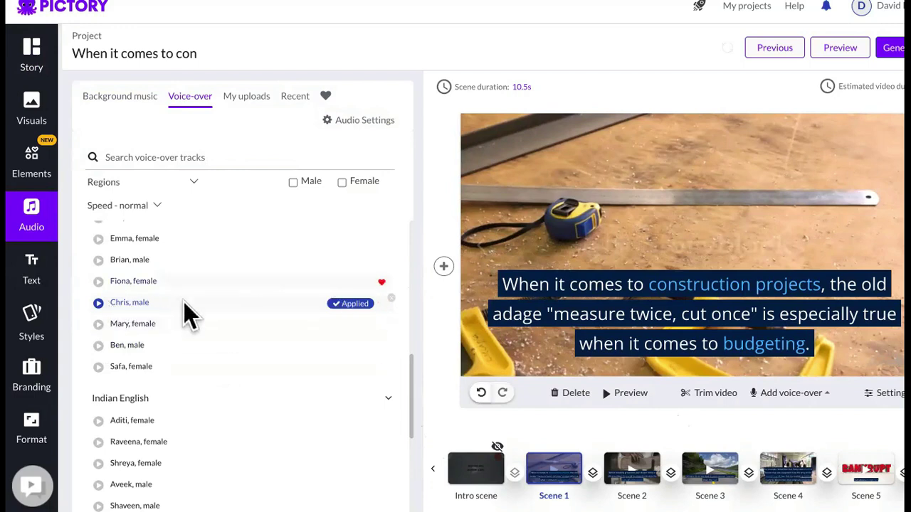
{"action": "left_click", "coordinate": [99, 303]}
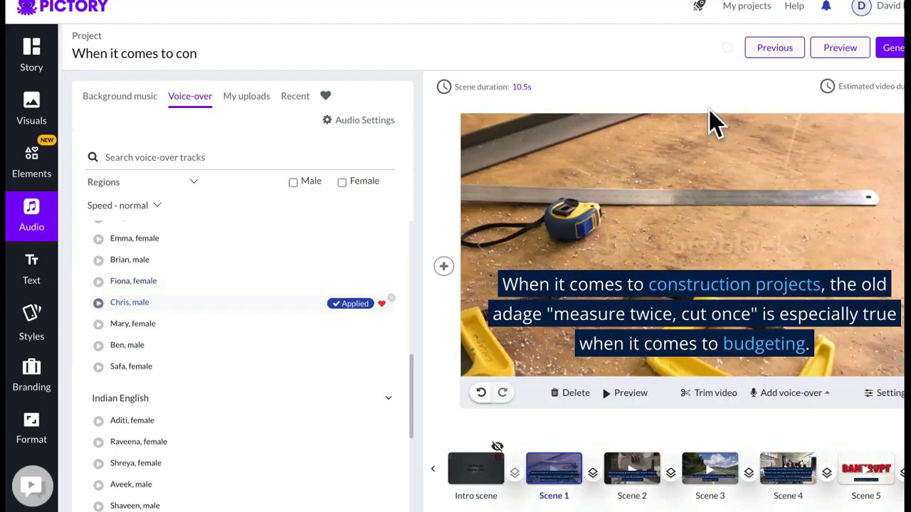
- Generate the project as a video and dismiss the generation progress dialog
{"action": "left_click", "coordinate": [893, 47]}
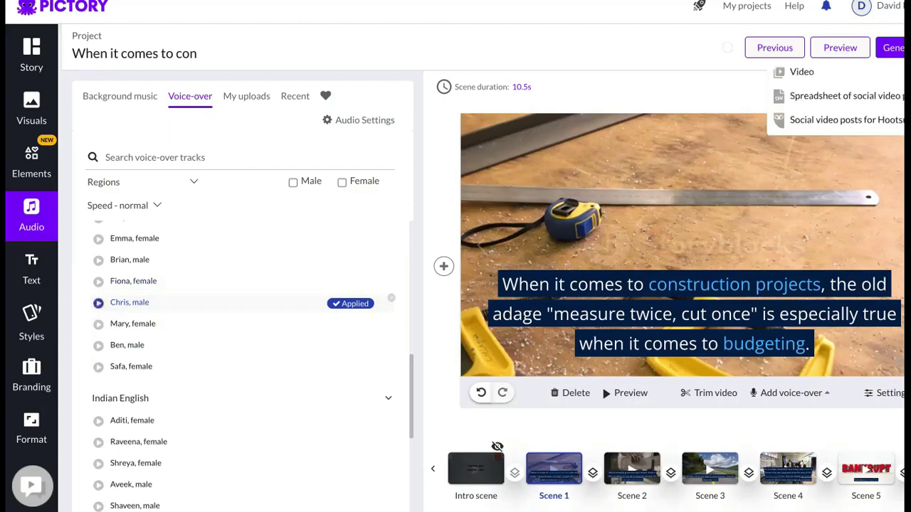
{"action": "left_click", "coordinate": [802, 72]}
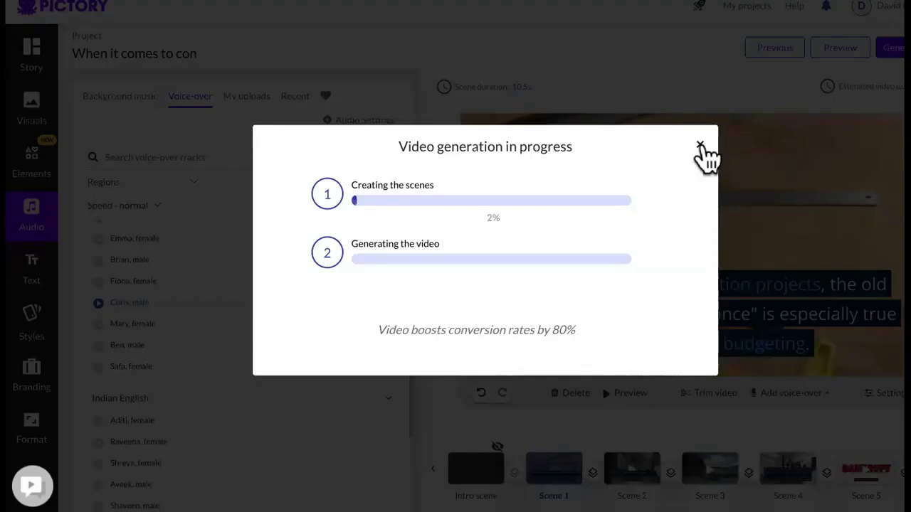
{"action": "left_click", "coordinate": [700, 147]}
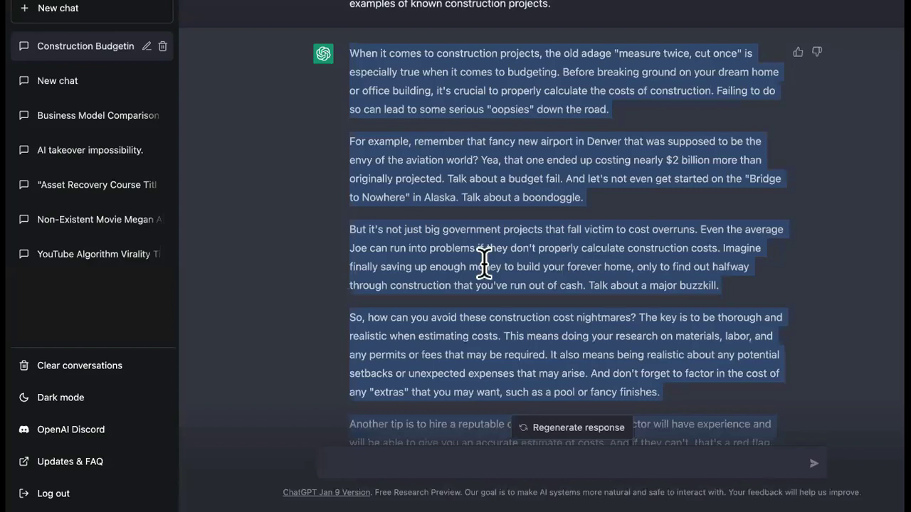
- Switch to the ChatGPT construction budgeting conversation, ask it to rewrite this article as a video, and look through the response
{"action": "scroll", "coordinate": [484, 263], "scroll_direction": "down", "scroll_amount": 5}
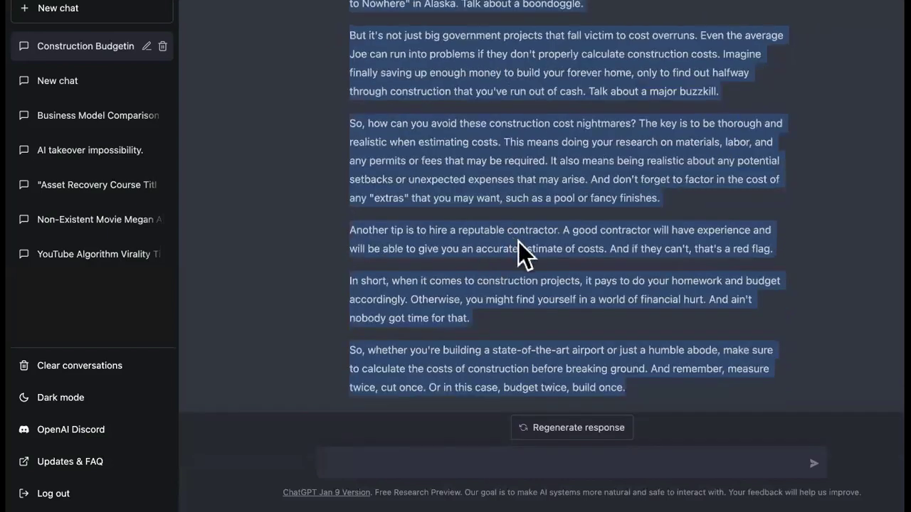
{"action": "scroll", "coordinate": [467, 447], "scroll_direction": "down", "scroll_amount": 1}
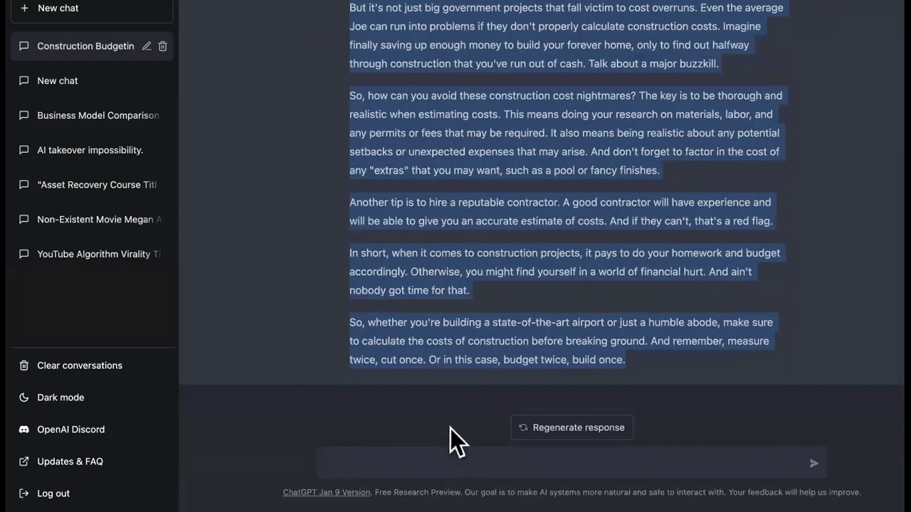
{"action": "left_click", "coordinate": [463, 454]}
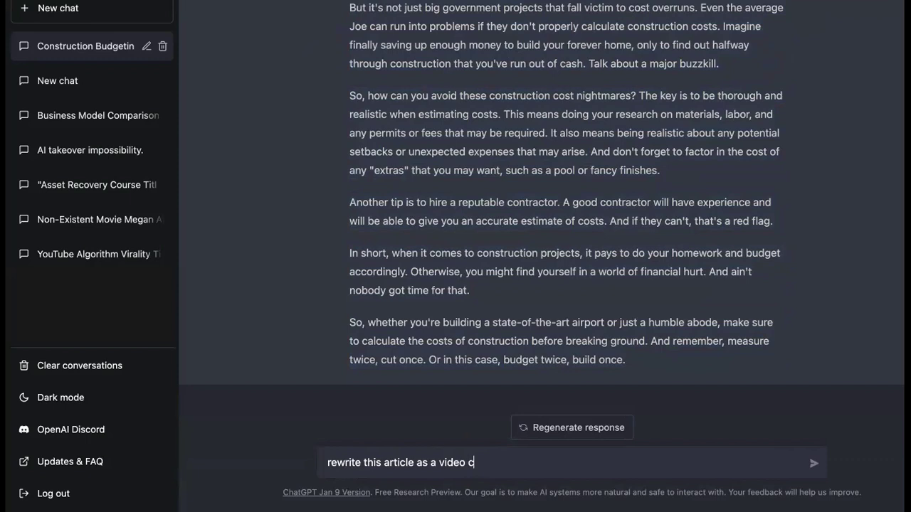
{"action": "key", "text": "Return"}
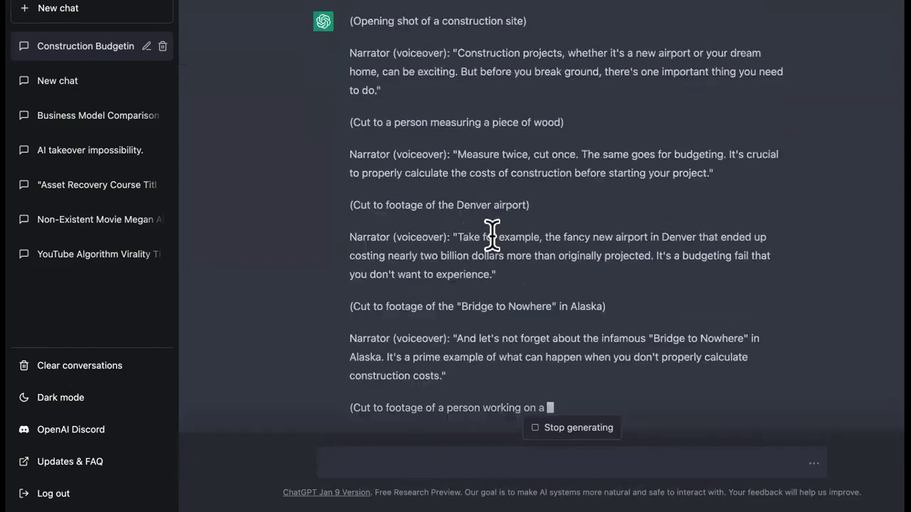
{"action": "scroll", "coordinate": [492, 235], "scroll_direction": "up", "scroll_amount": 5}
{"action": "scroll", "coordinate": [491, 235], "scroll_direction": "down", "scroll_amount": 3}
{"action": "scroll", "coordinate": [491, 235], "scroll_direction": "down", "scroll_amount": 3}
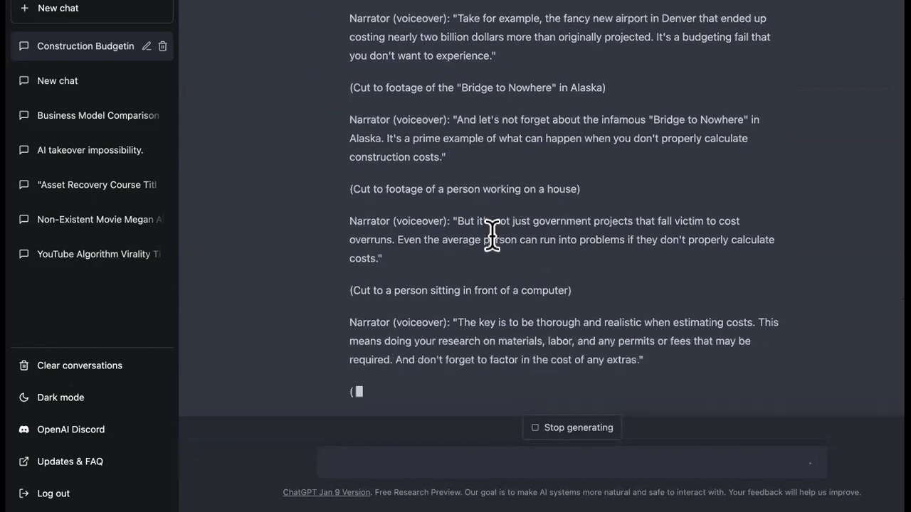
- Send the follow-up prompt "write a video description for this"
{"action": "type", "text": "write"}
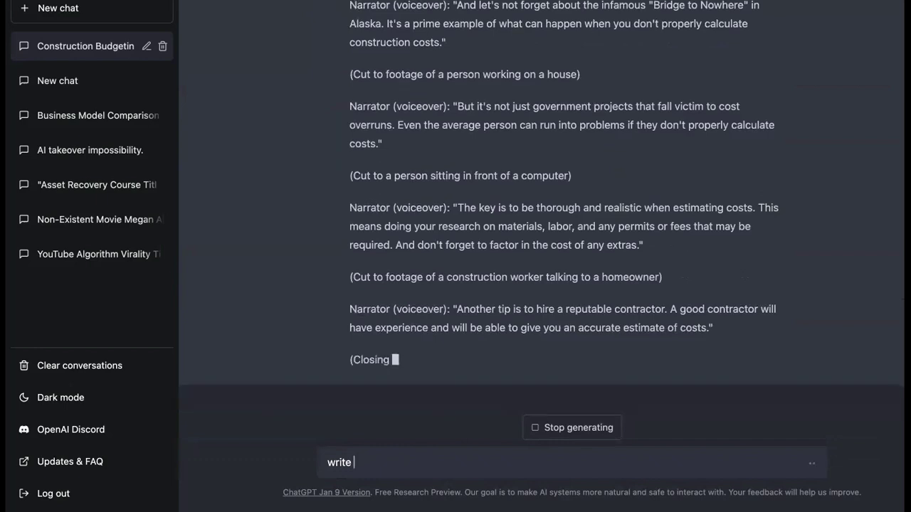
{"action": "type", "text": " a vid"}
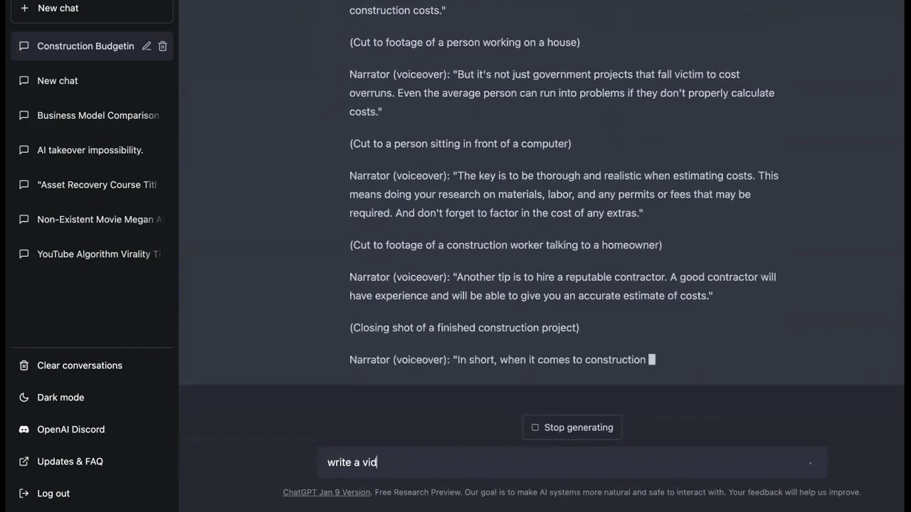
{"action": "type", "text": "eo scription for t"}
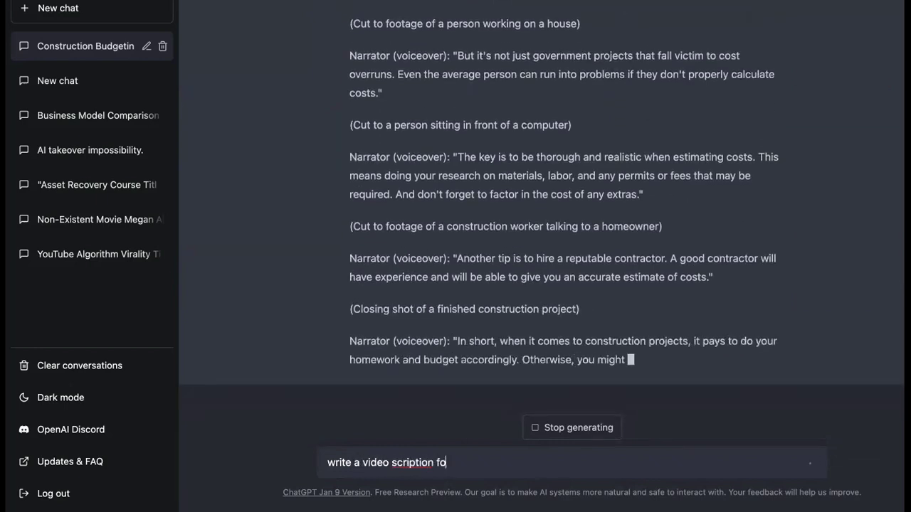
{"action": "key", "text": "BackSpace"}
{"action": "key", "text": "BackSpace"}
{"action": "key", "text": "BackSpace"}
{"action": "key", "text": "BackSpace"}
{"action": "key", "text": "BackSpace"}
{"action": "key", "text": "BackSpace"}
{"action": "key", "text": "BackSpace"}
{"action": "key", "text": "BackSpace"}
{"action": "key", "text": "BackSpace"}
{"action": "key", "text": "BackSpace"}
{"action": "key", "text": "BackSpace"}
{"action": "key", "text": "BackSpace"}
{"action": "key", "text": "BackSpace"}
{"action": "key", "text": "BackSpace"}
{"action": "key", "text": "BackSpace"}
{"action": "type", "text": "descri"}
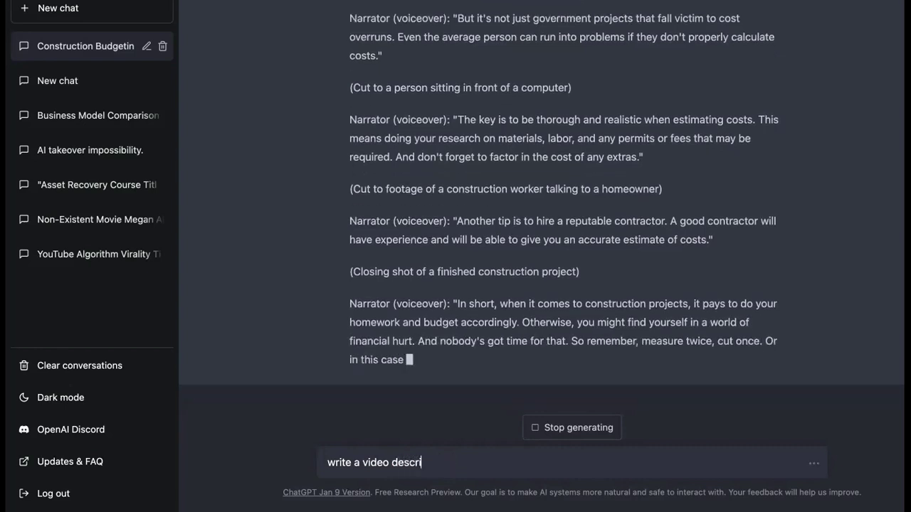
{"action": "type", "text": "ption for this"}
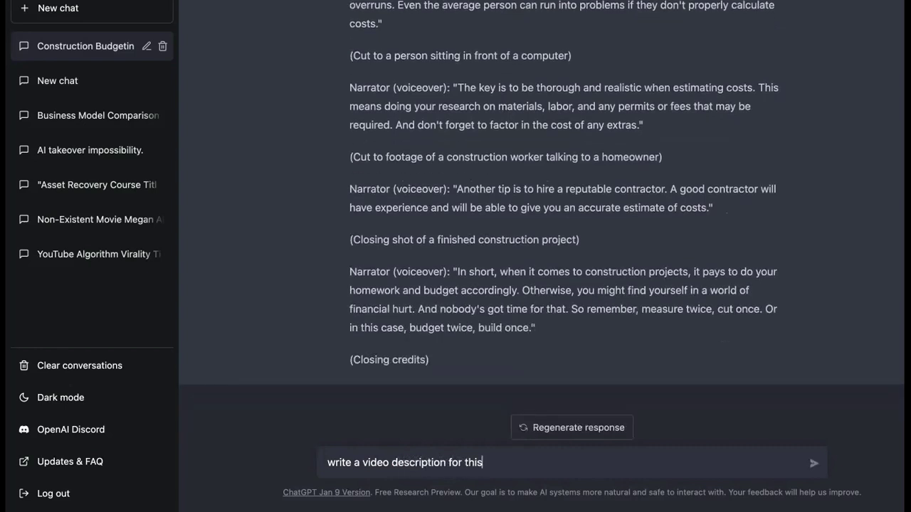
{"action": "key", "text": "Return"}
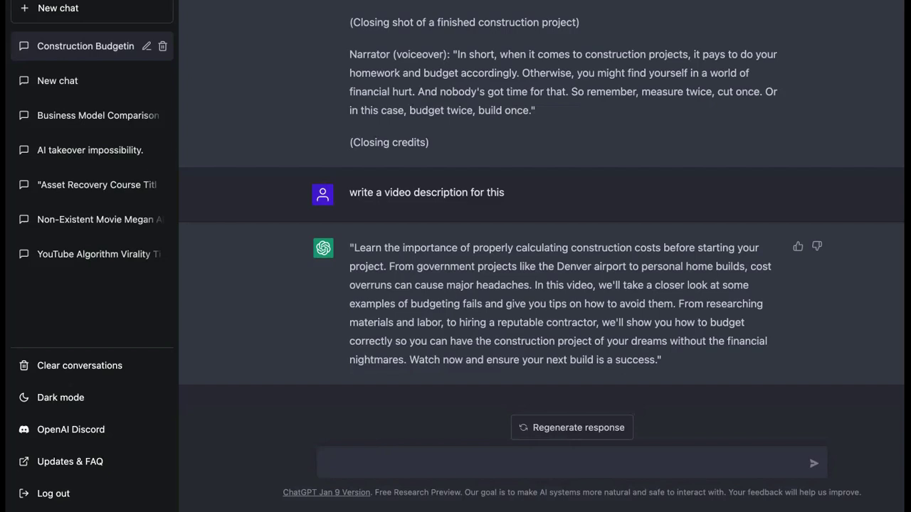
- Ask ChatGPT "what video tags should i use"
{"action": "mouse_move", "coordinate": [603, 168]}
{"action": "type", "text": "what video tags shou"}
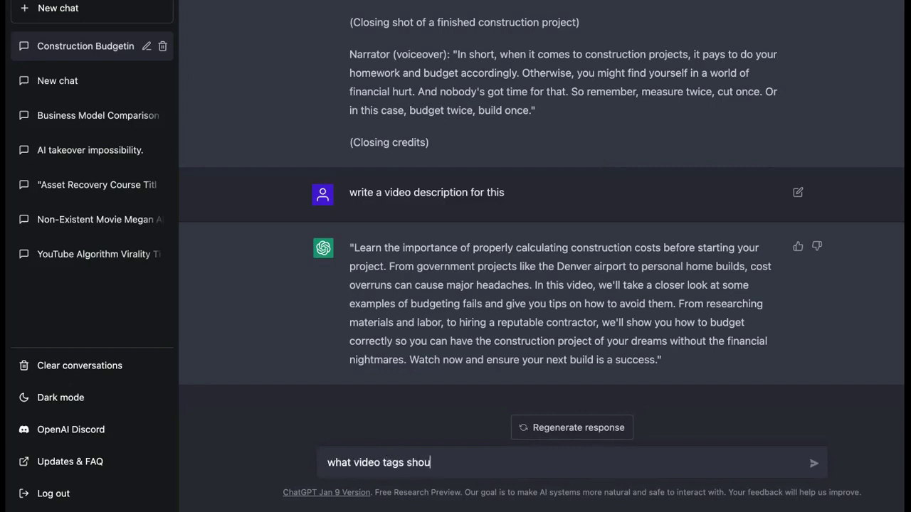
{"action": "type", "text": "ld i use"}
{"action": "key", "text": "Return"}
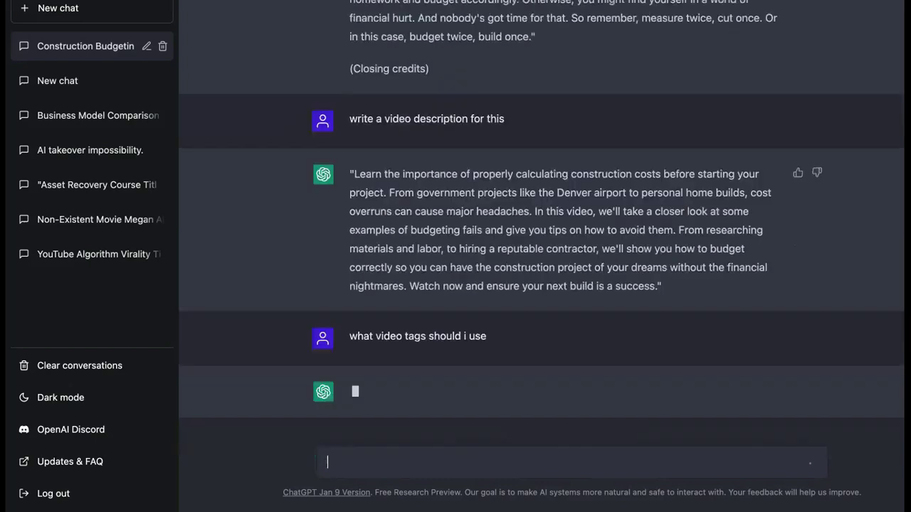